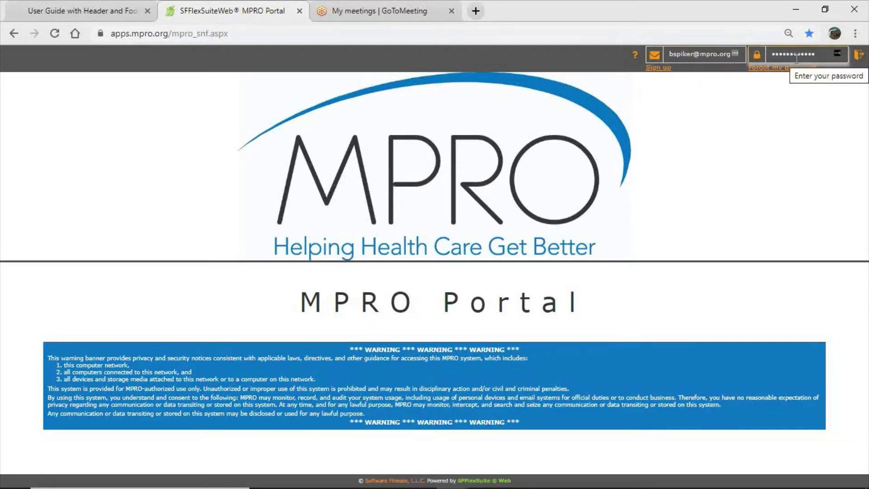
Enter the portal and switch to the Settings applications to reach User Profile.
click(859, 55)
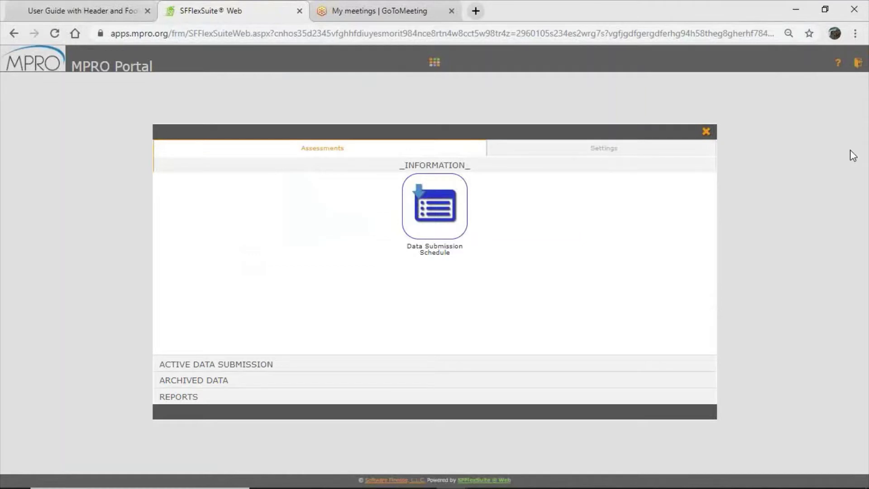
click(636, 153)
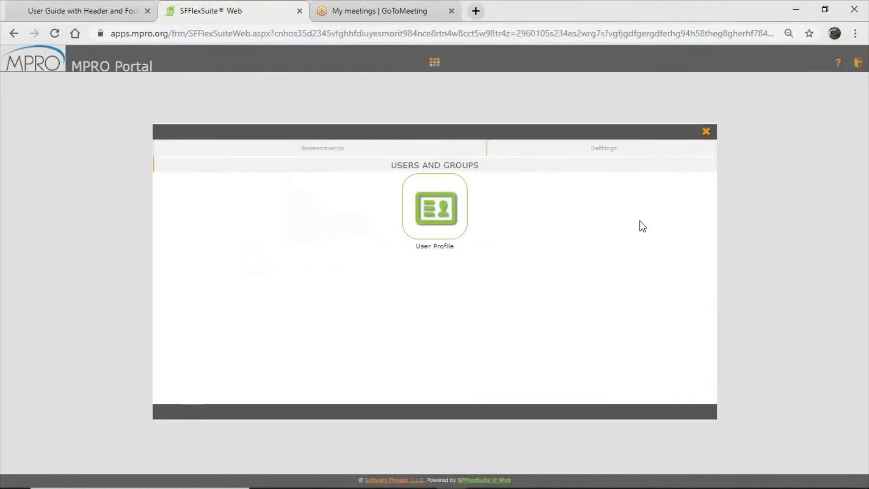
click(456, 201)
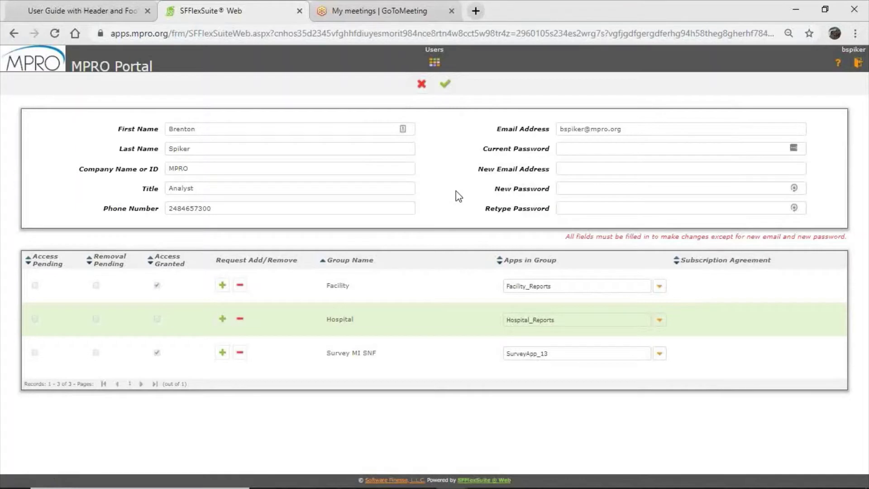
click(584, 147)
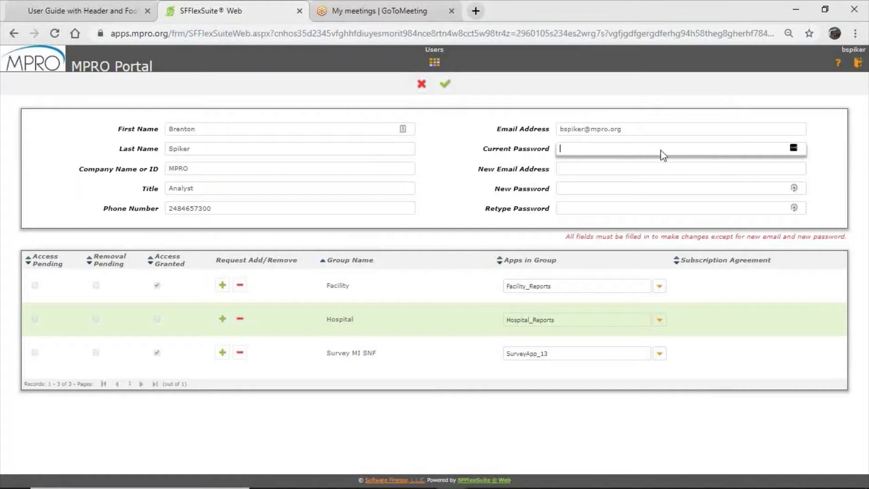
click(587, 188)
click(571, 207)
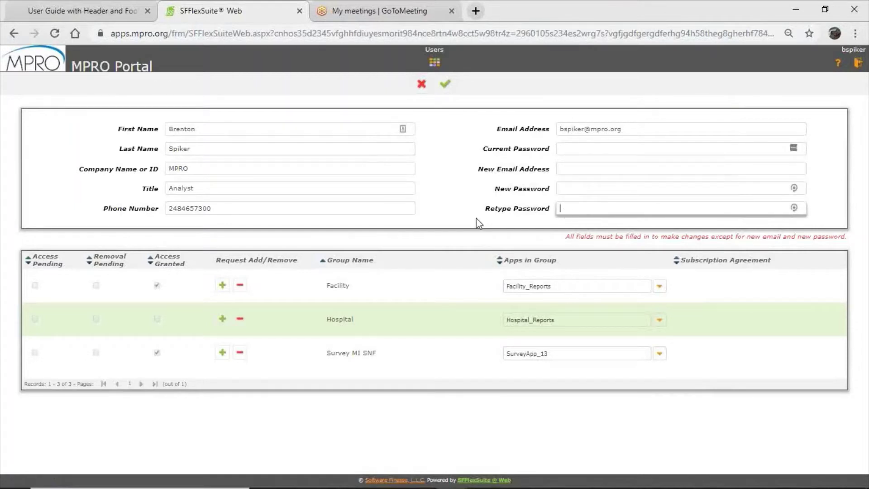
click(445, 84)
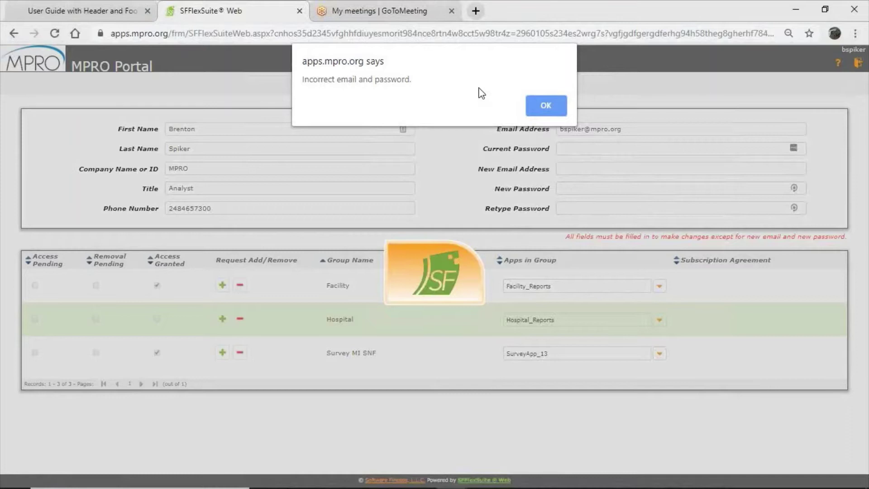
click(547, 102)
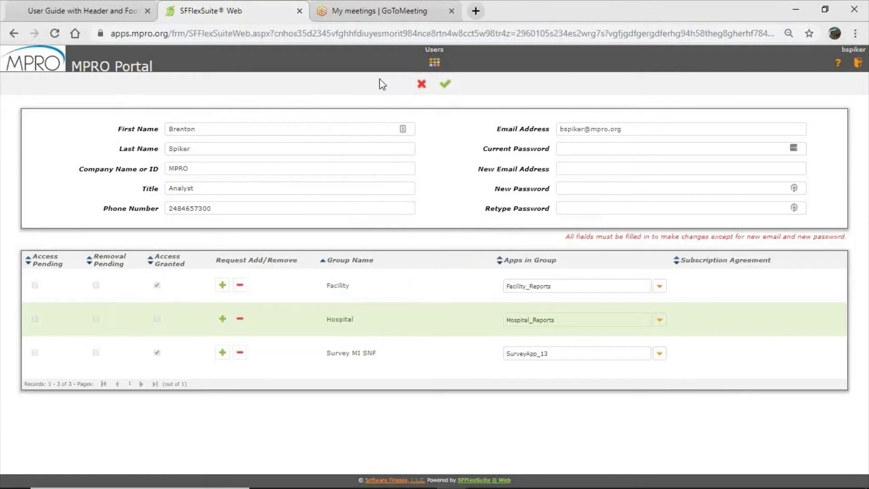
Open the grid applications window over the User Profile page.
click(434, 63)
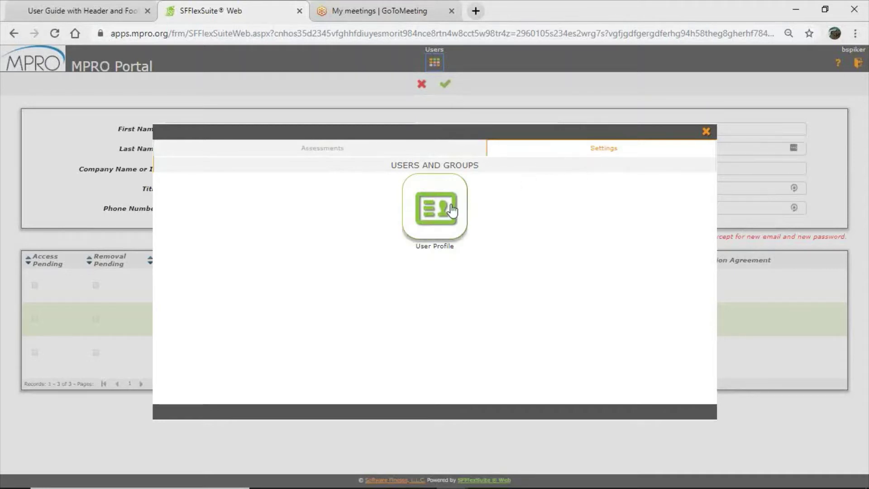
Switch the applications window to the Assessments tab.
click(381, 153)
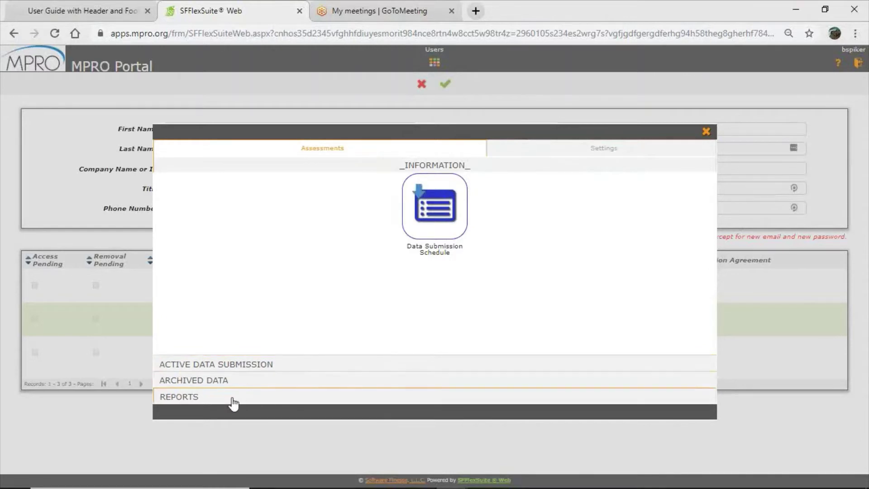
Open Data Submission Schedule to view the 2019 quarterly submission schedule.
click(390, 165)
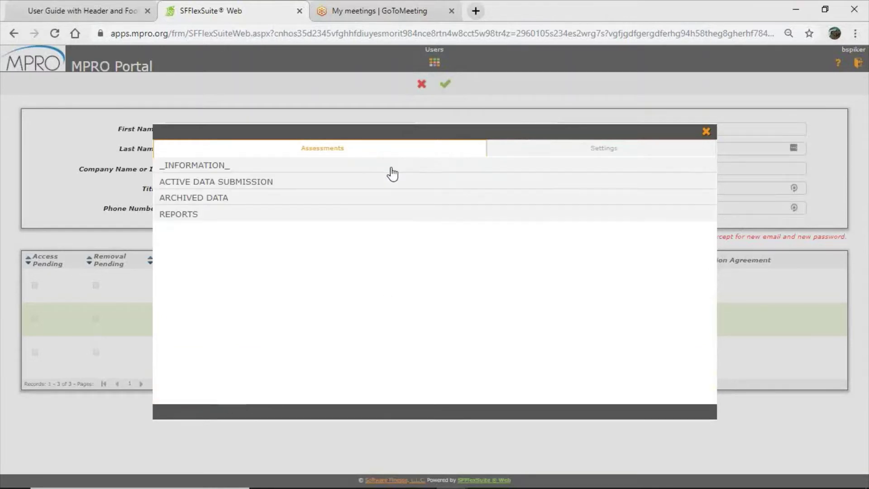
click(390, 169)
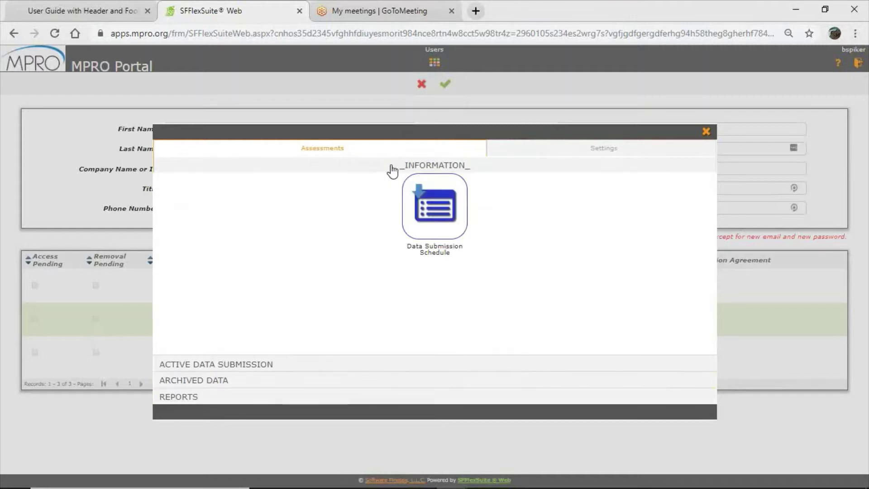
click(441, 224)
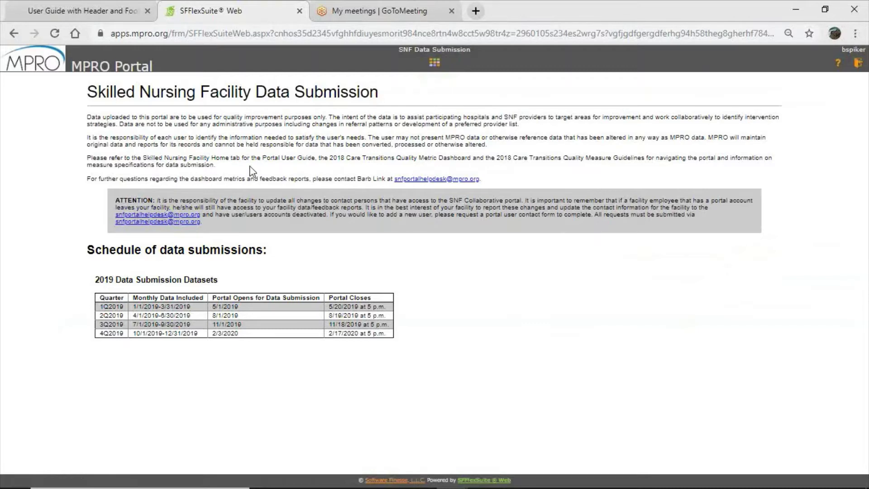
click(435, 64)
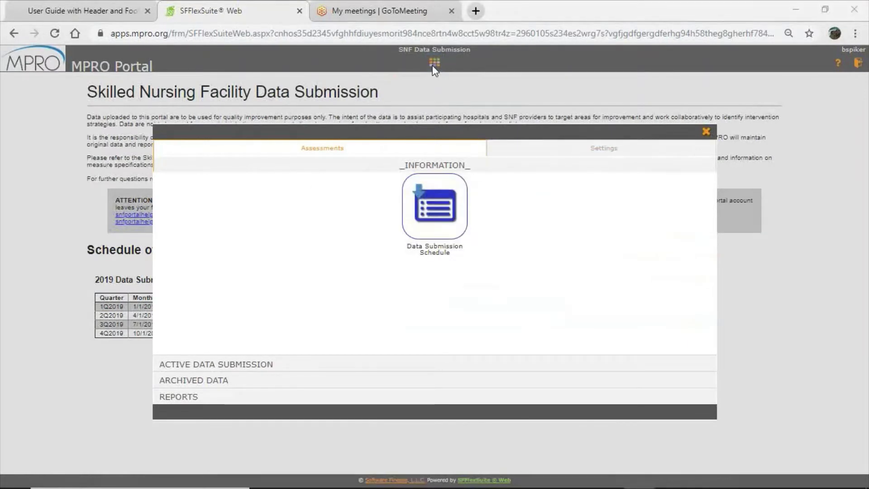
Dismiss the Windows notification and expand Active Data Submission to show 2019 Q4.
click(537, 211)
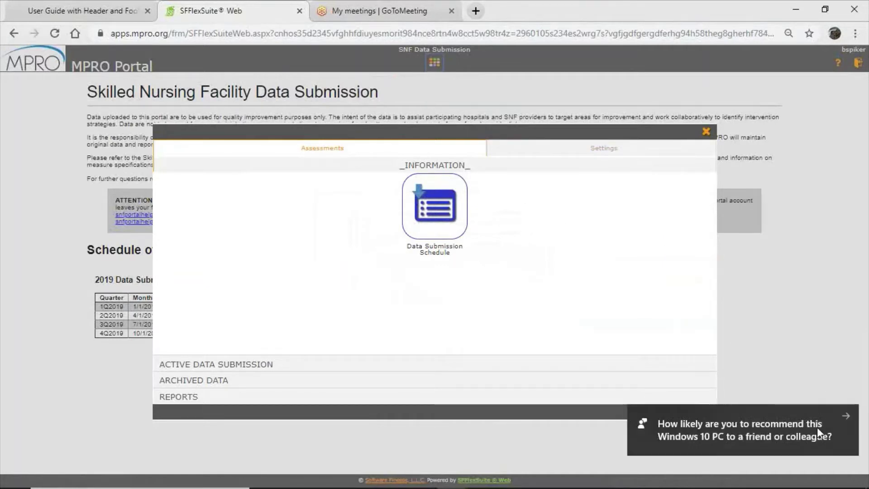
click(846, 416)
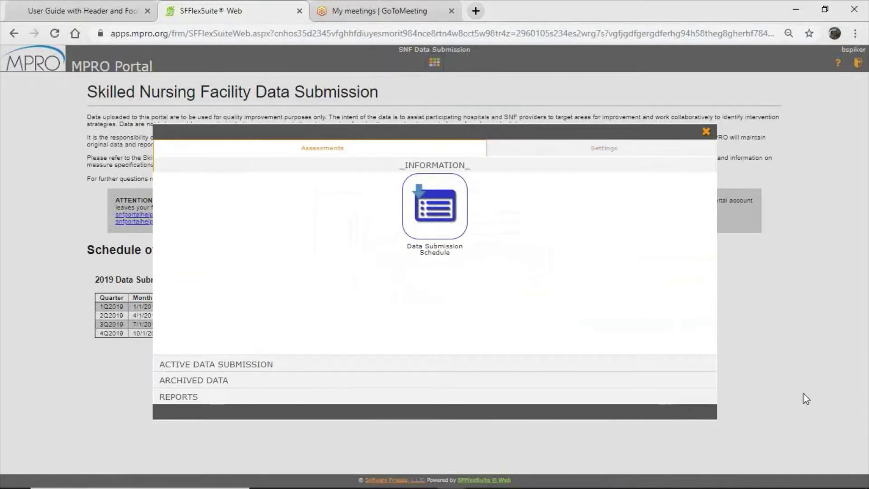
click(259, 366)
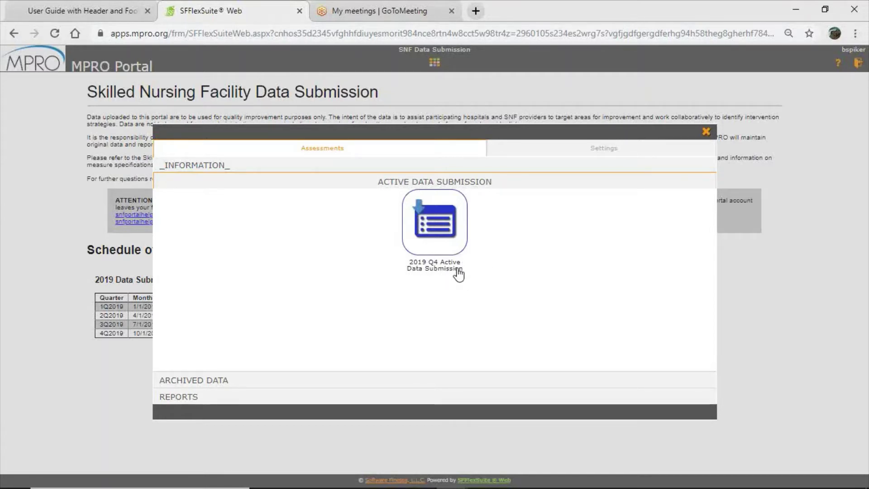
Open the 2019 Q4 Active Data Submission form and set 1a. April to 91.5.
click(445, 244)
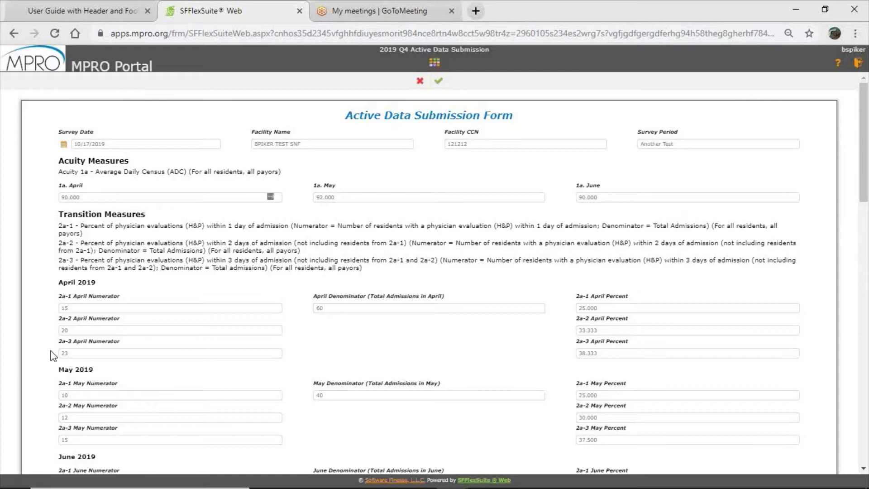
scroll(45, 323, down, 2)
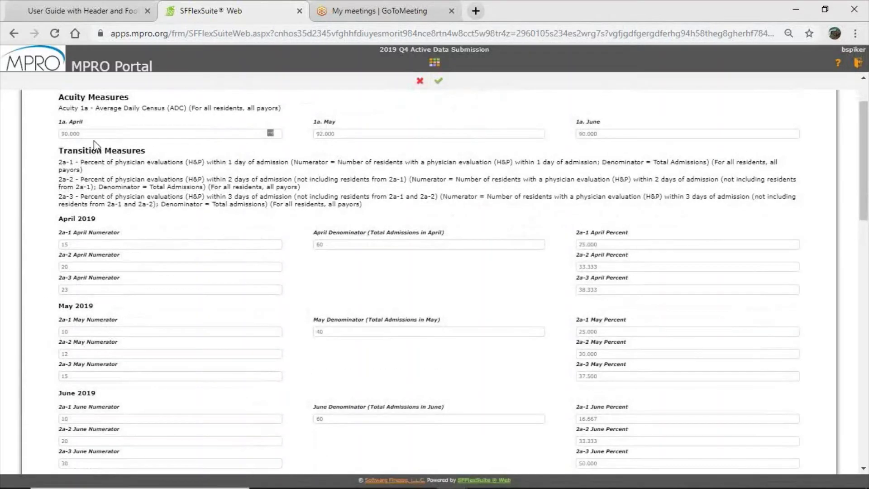
drag(96, 134, 51, 141)
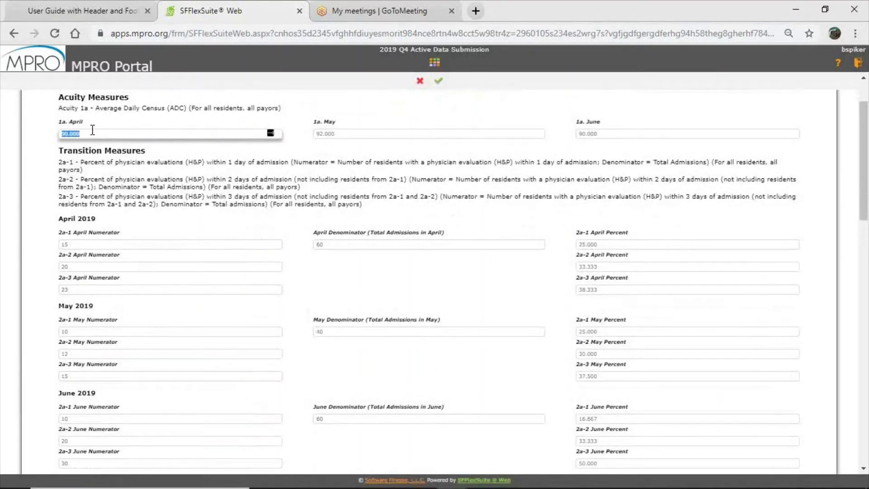
text(91.5)
key(Tab)
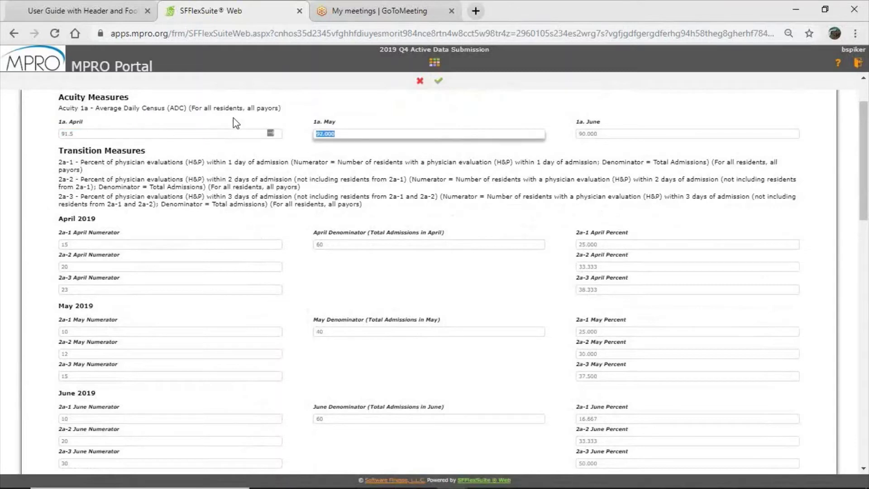
Return up the form and select the April Denominator value for editing.
scroll(293, 252, down, 5)
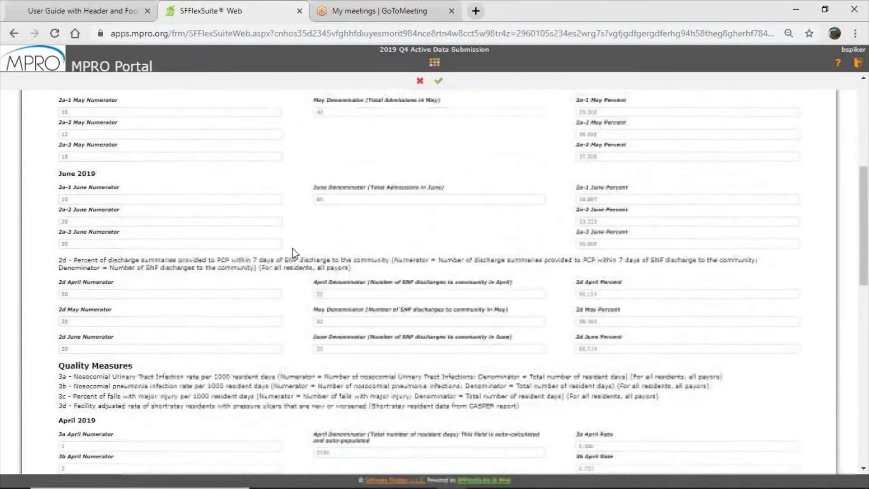
scroll(293, 253, down, 4)
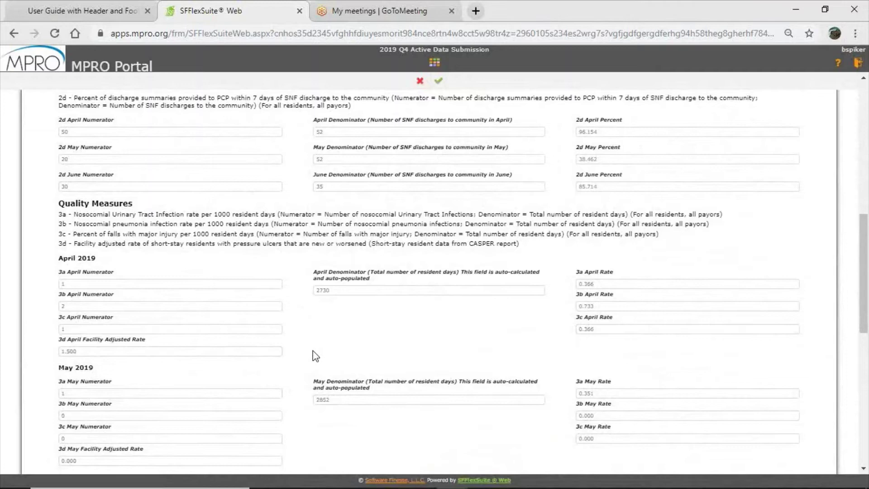
scroll(315, 356, up, 7)
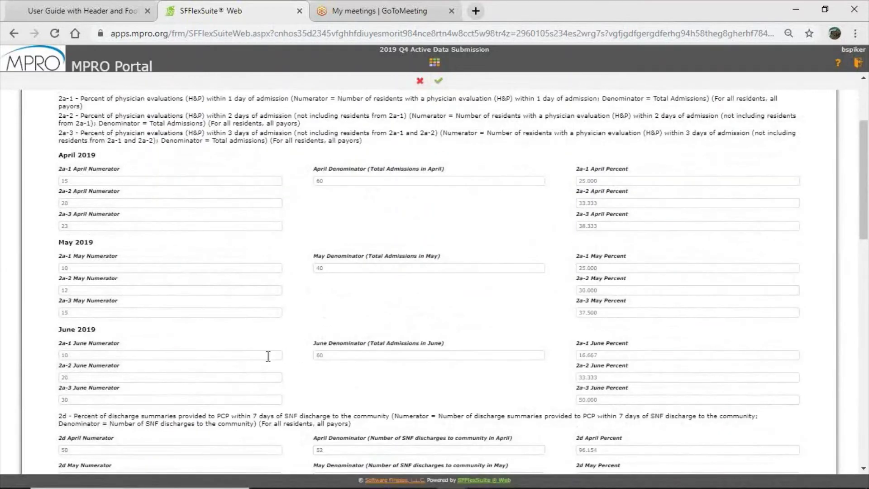
click(268, 356)
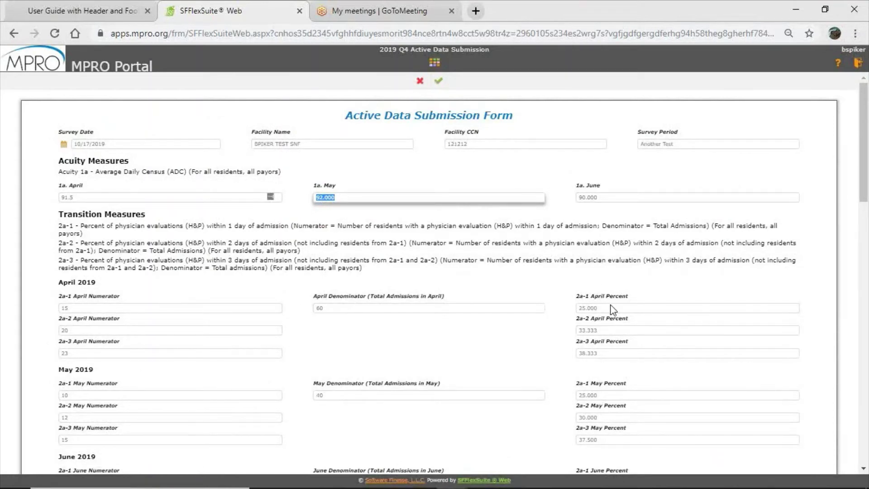
click(331, 308)
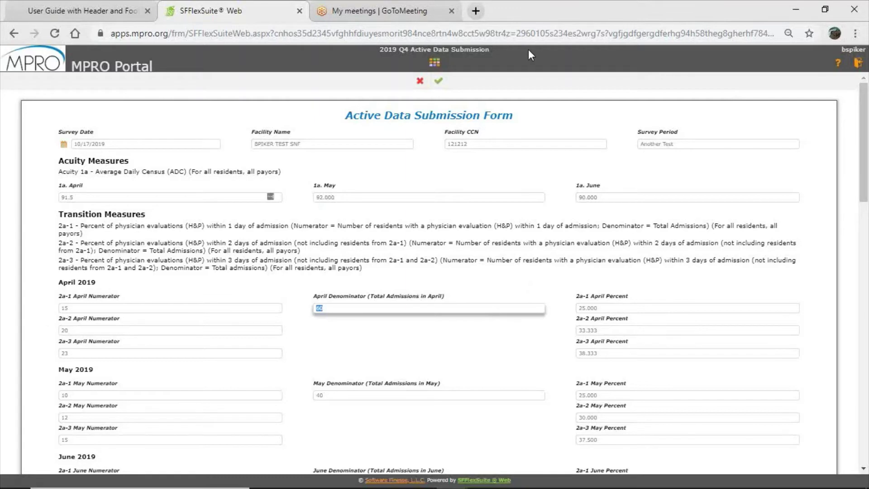
Set April Denominator to 65, then 20, save, and acknowledge the numerator-exceeds warning.
text(65)
click(623, 309)
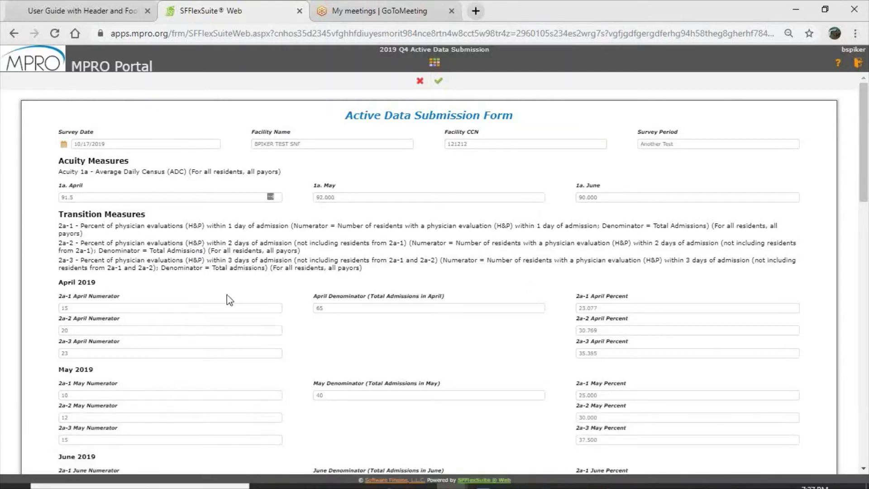
scroll(219, 316, down, 1)
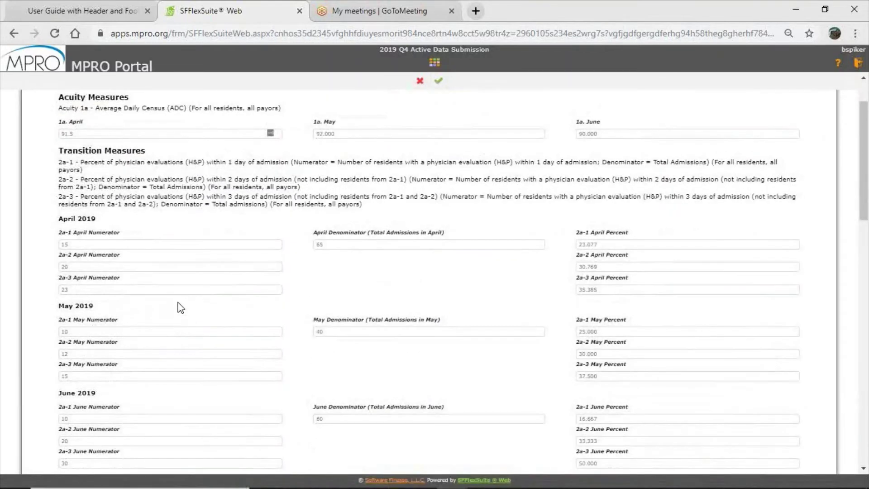
click(326, 245)
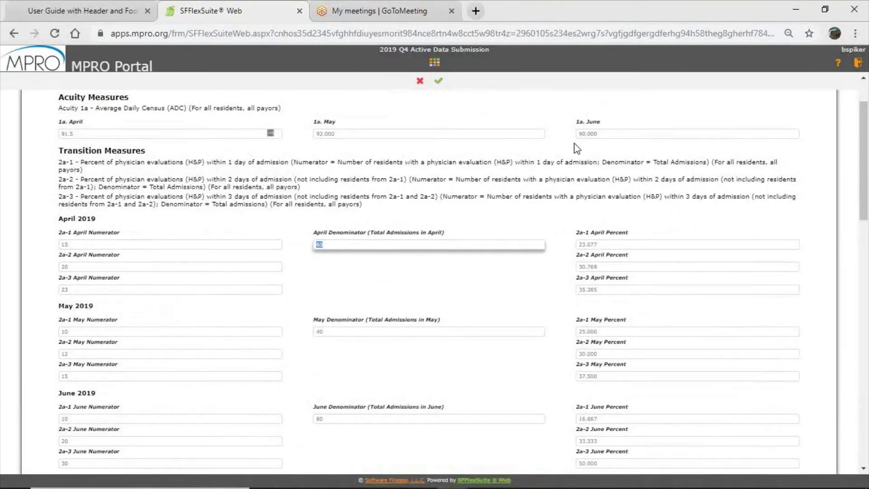
text(20)
click(438, 82)
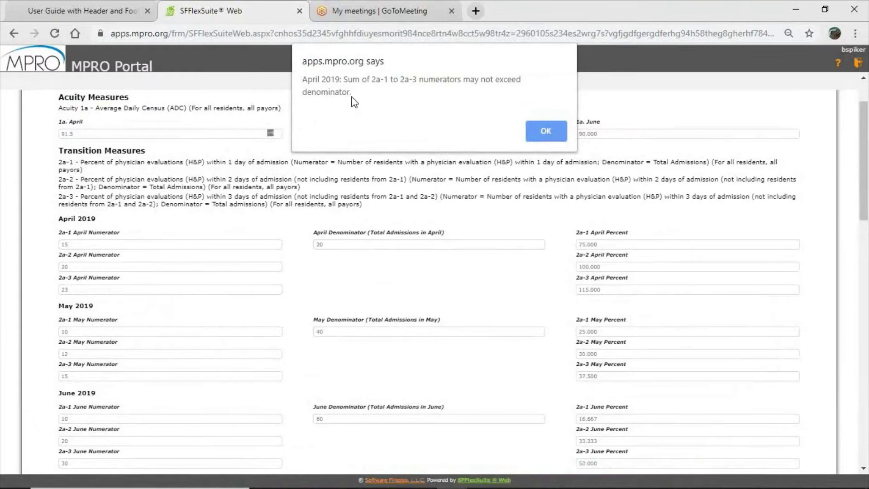
click(543, 134)
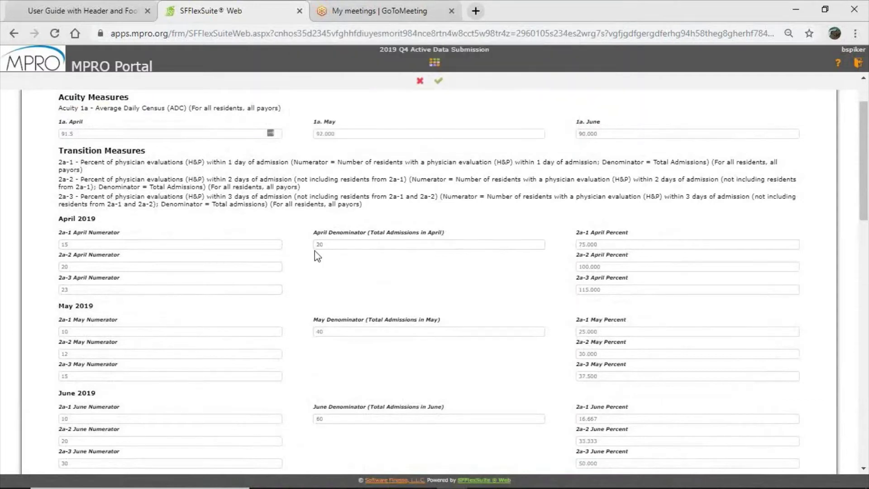
Change April Denominator to 60, clear the 2a-1 April Numerator, and dismiss the save warning.
double_click(316, 247)
text(60)
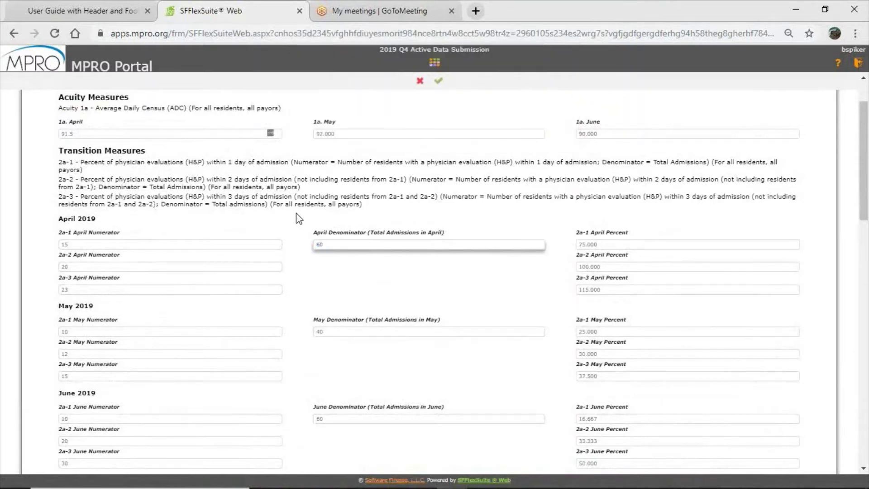
click(145, 244)
key(BackSpace)
key(BackSpace)
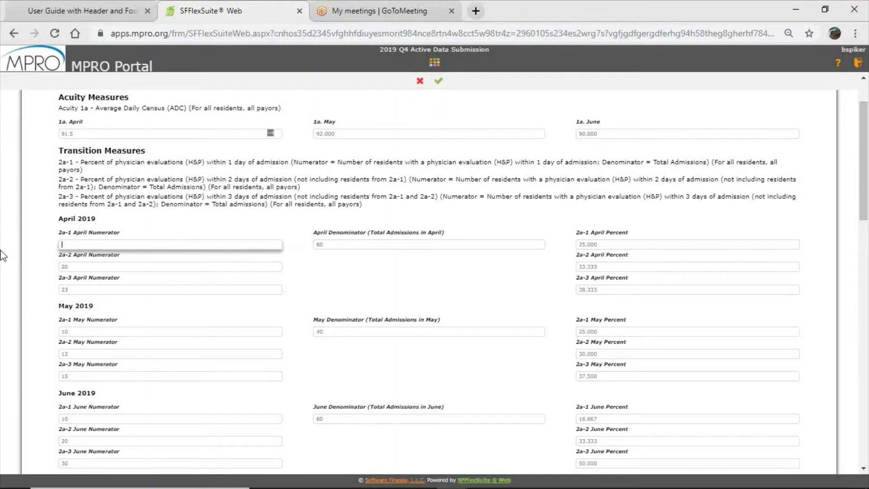
click(370, 268)
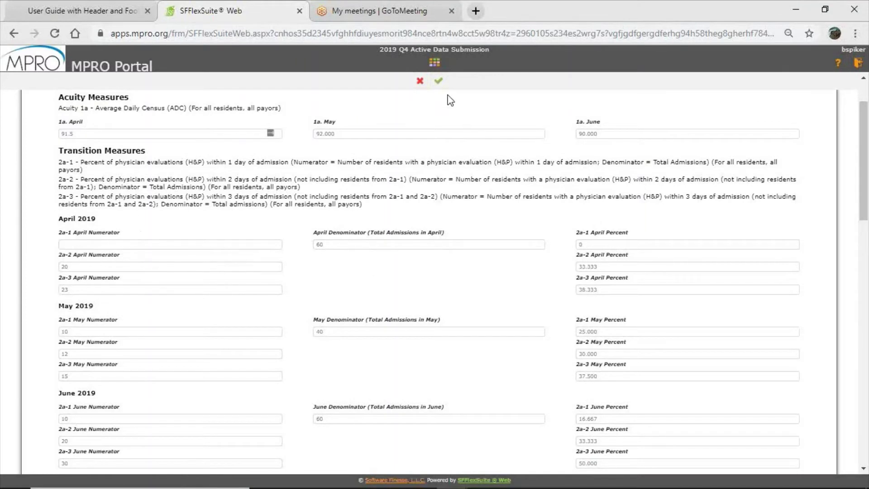
click(438, 81)
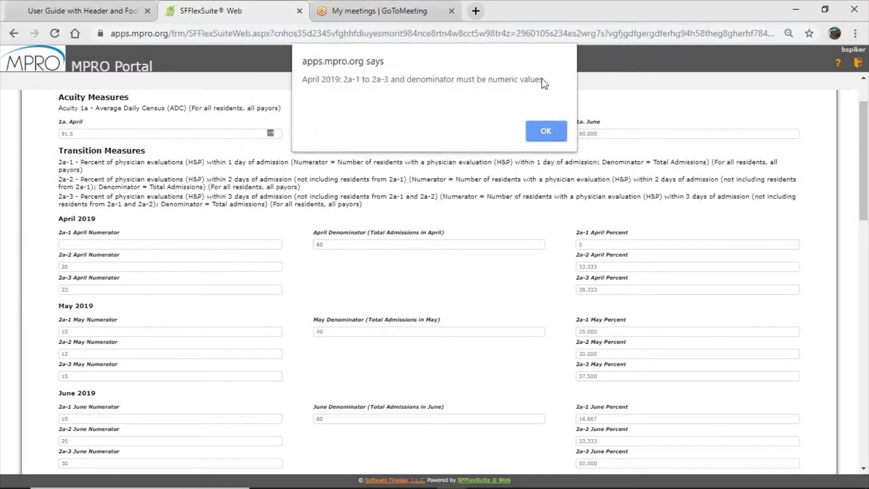
click(555, 130)
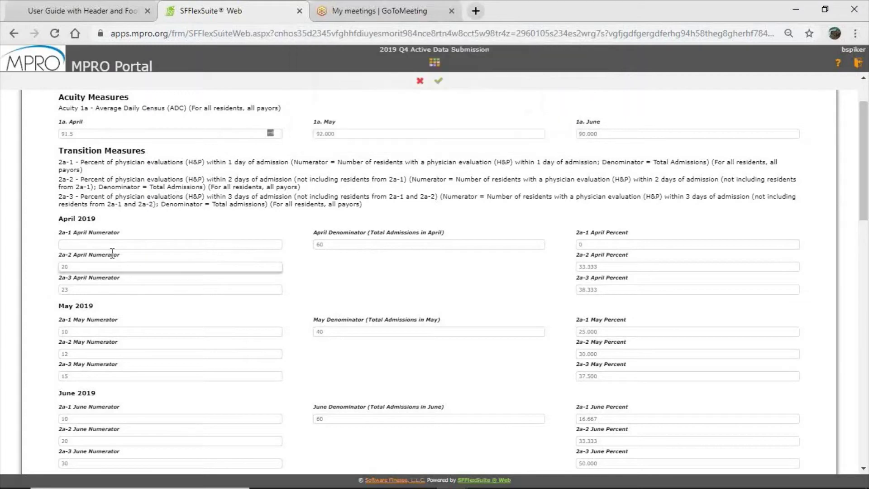
Enter 16 as the 2a-1 April Numerator and scroll toward the Sepsis Program section.
click(112, 244)
text(16)
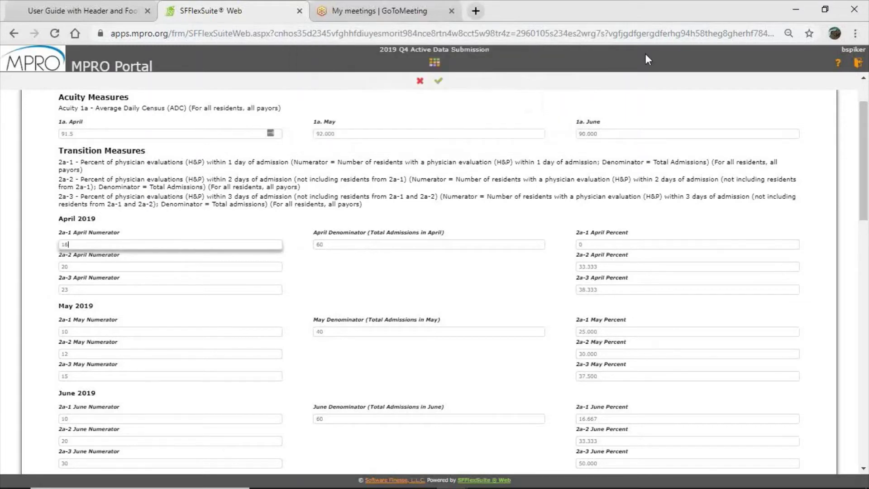
click(451, 247)
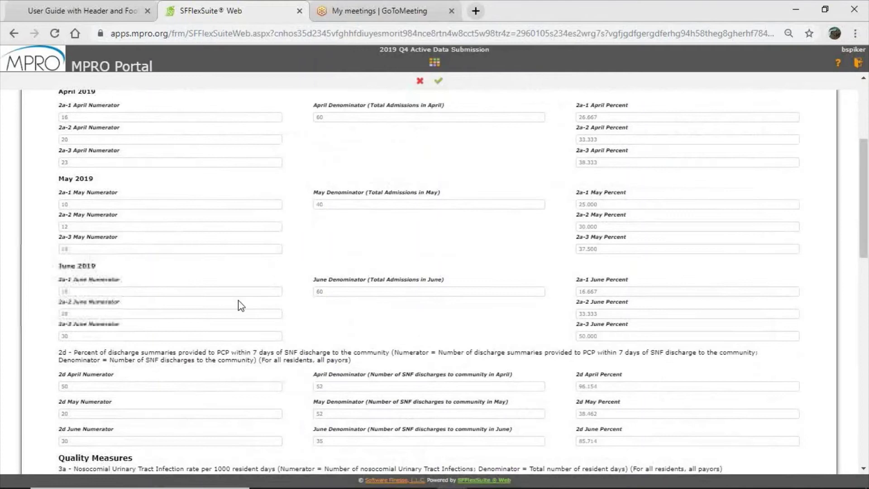
scroll(206, 277, up, 3)
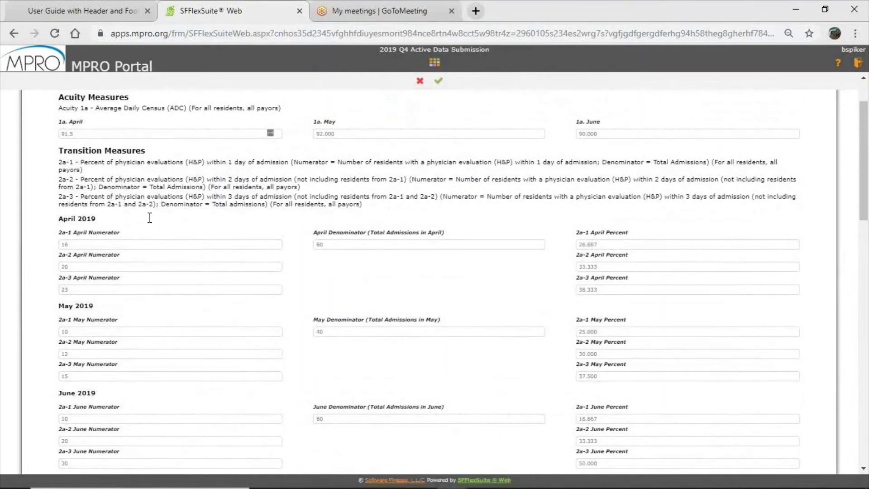
scroll(136, 203, down, 1)
scroll(114, 195, up, 2)
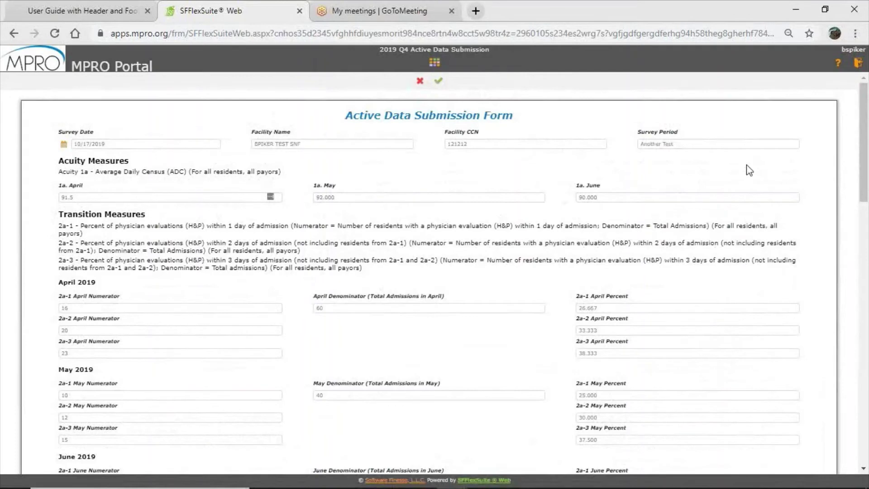
click(156, 199)
scroll(75, 198, down, 20)
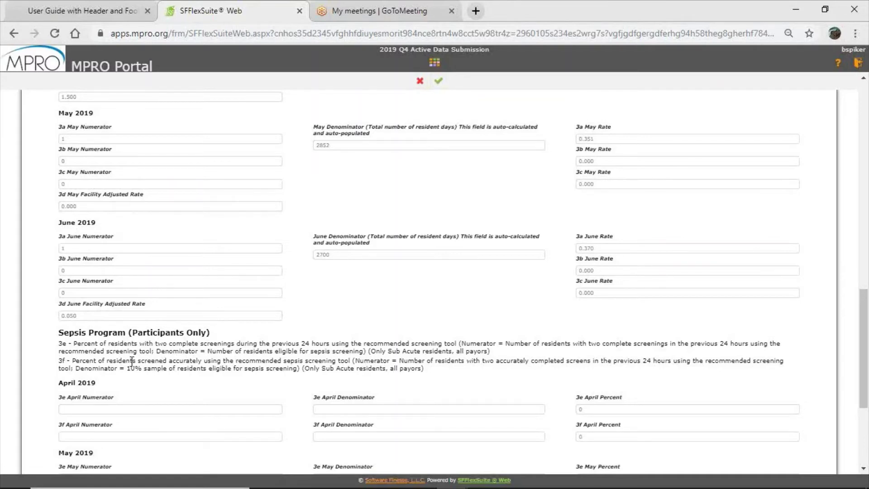
Save the 2019 Q4 form and scroll down to the blank Sepsis Program fields.
scroll(132, 361, down, 3)
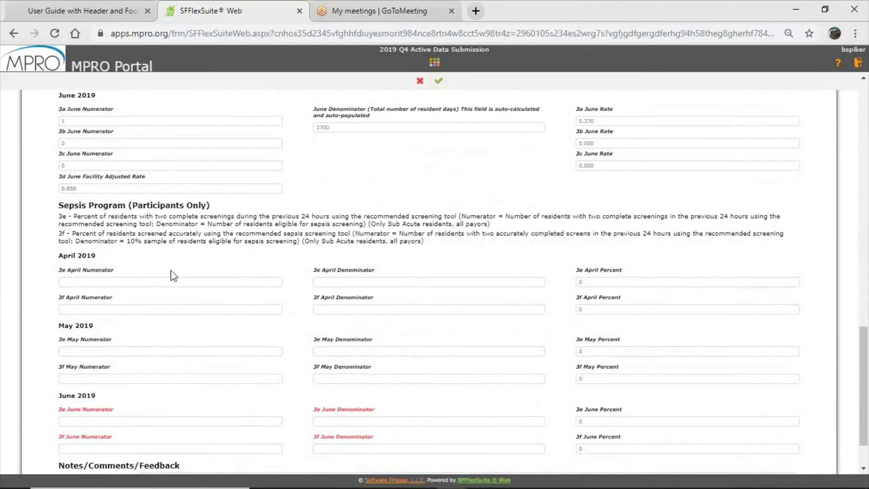
click(454, 79)
scroll(299, 158, down, 2)
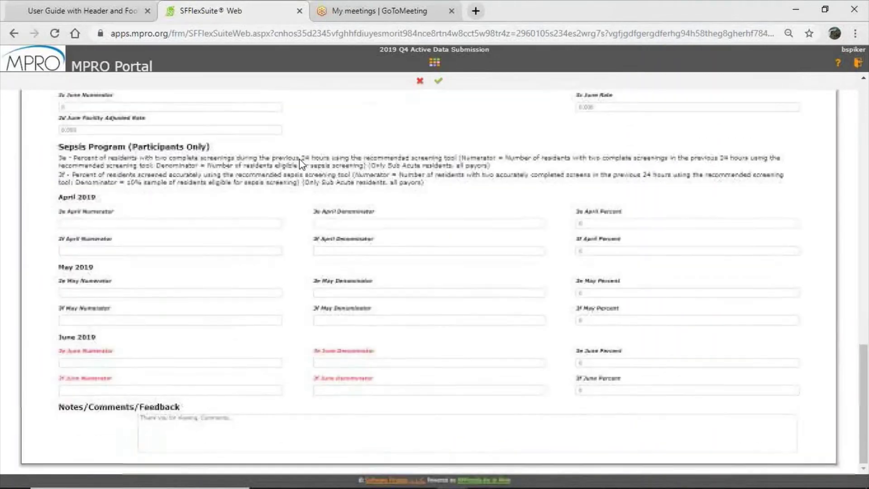
Enter April Sepsis values: 3e numerator 5, denominator 5; 3f numerator 6, denominator 10.
click(234, 223)
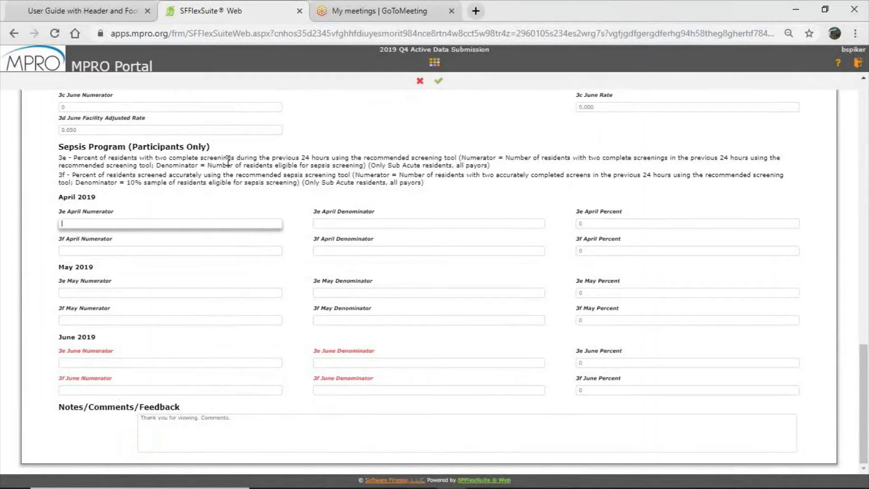
text(5)
key(Tab)
text(5)
key(Tab)
key(Tab)
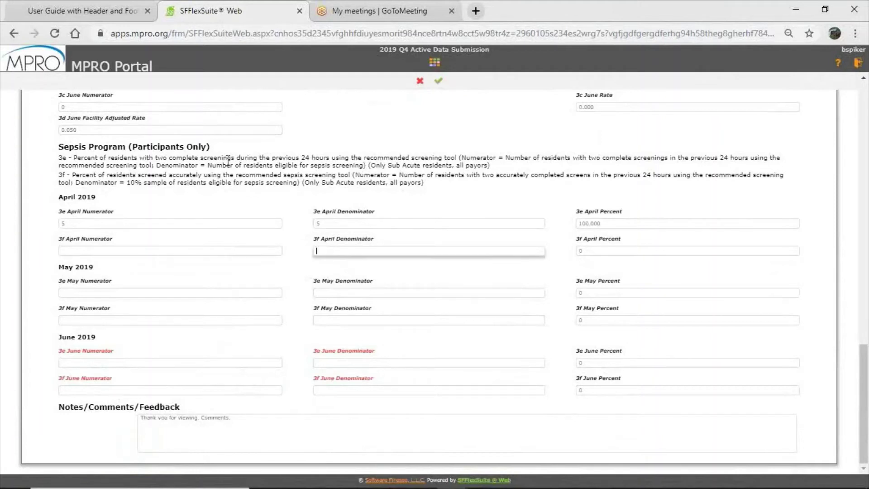
key(shift+Tab)
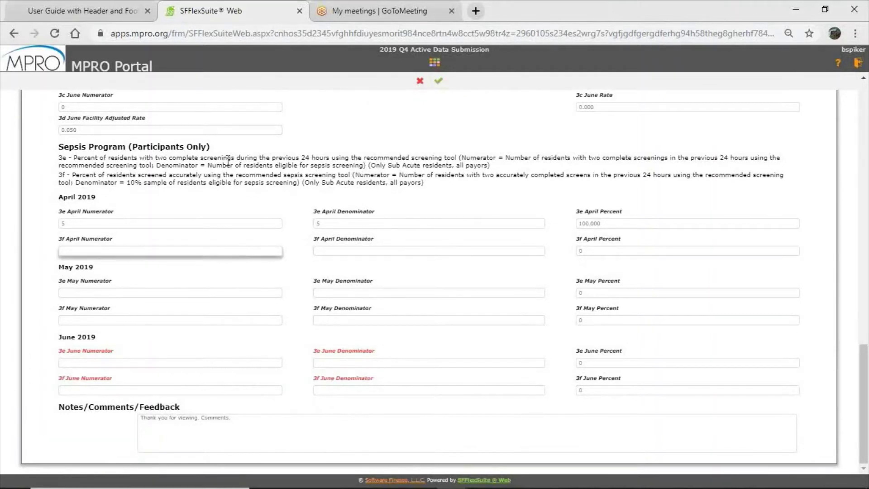
text(6)
key(Tab)
text(10)
Enter May Sepsis values: 3e numerator 7, denominator 8; 3f numerator 9, denominator 10.
key(Tab)
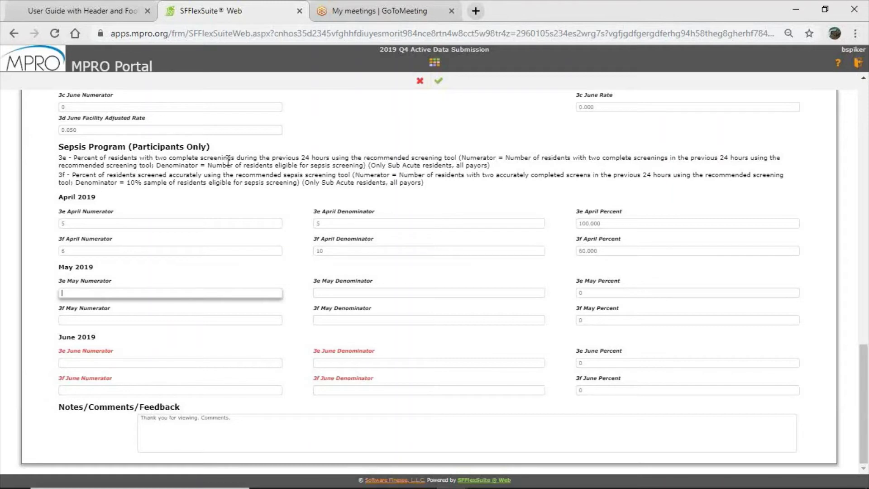
text(7)
key(Tab)
text(8)
key(Tab)
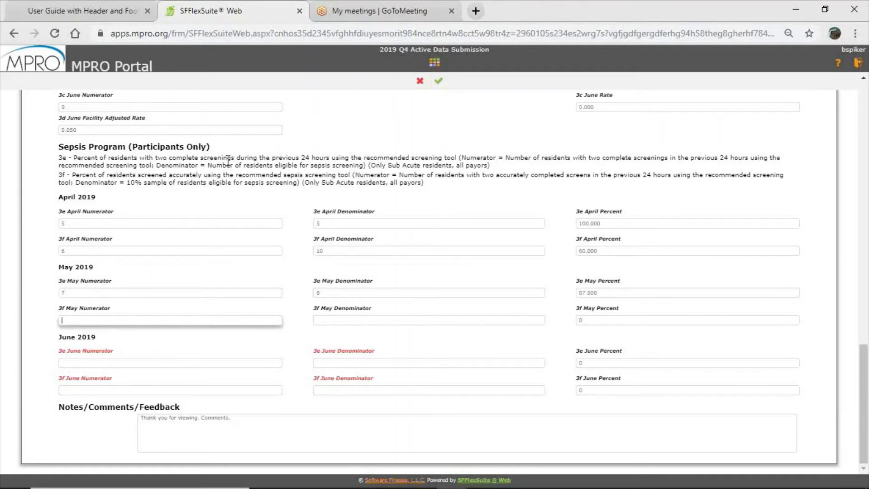
text(9)
key(Tab)
text(10)
Enter June 3e as 11 over 12, leaving the 3f numerator blank with denominator 2.
key(Tab)
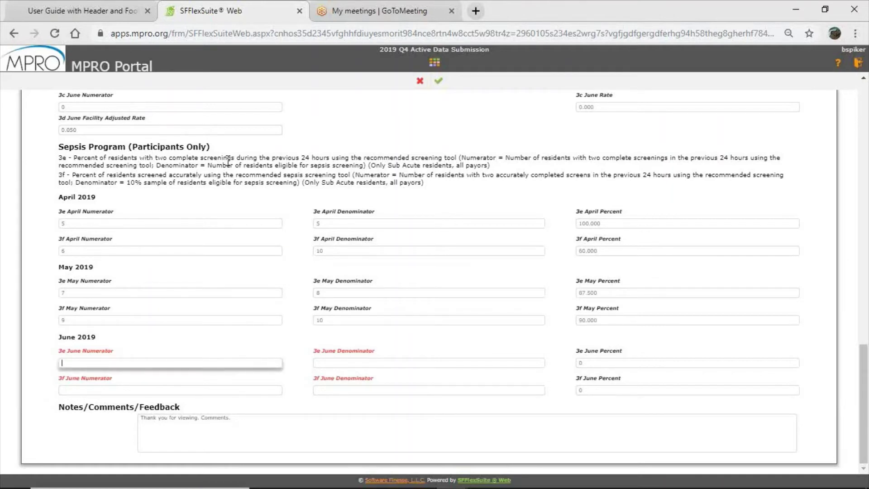
text(11)
key(Tab)
text(12)
key(Tab)
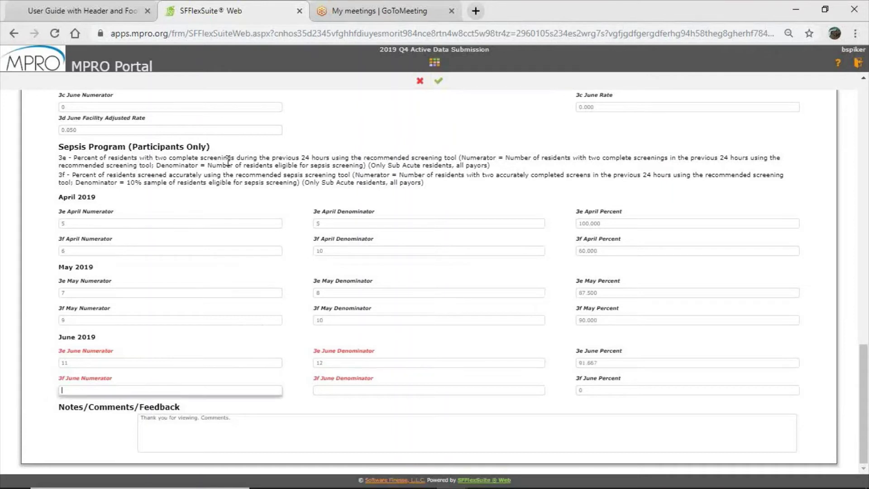
key(Tab)
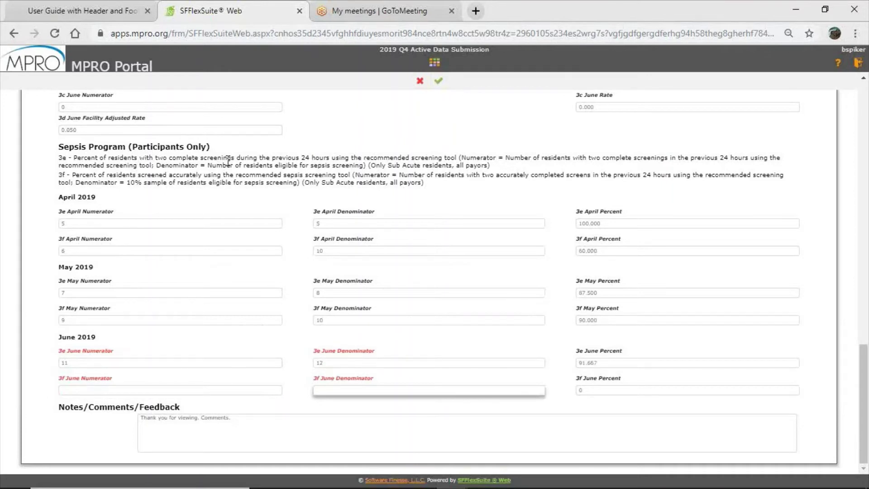
text(2)
key(Tab)
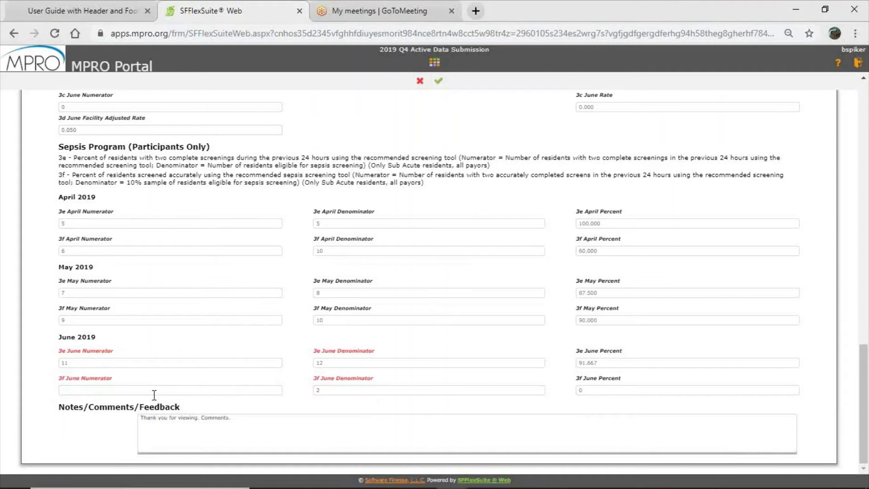
After the required-fields warning, enter 2 as the 3f June Numerator (100.000%) and save.
click(441, 82)
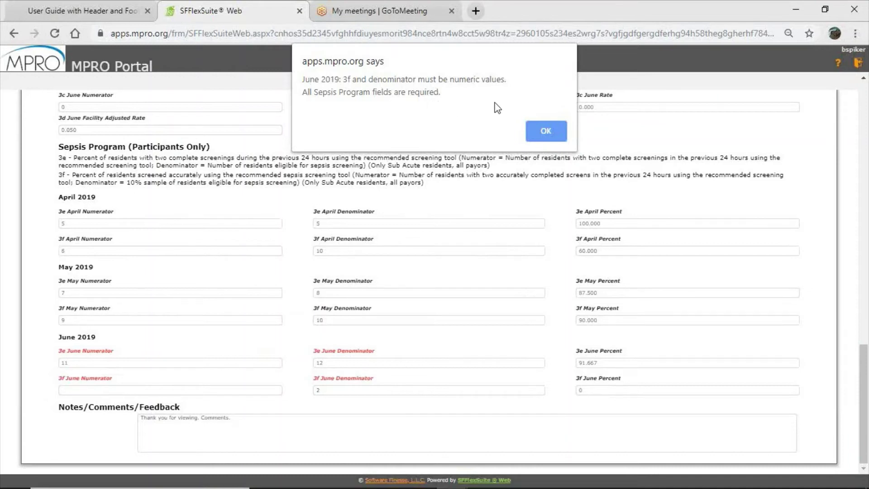
click(547, 131)
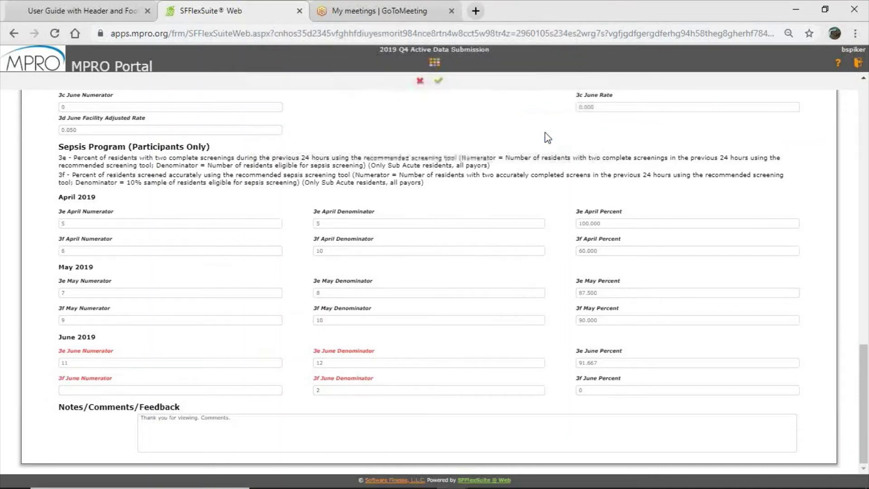
click(156, 384)
text(2)
key(Tab)
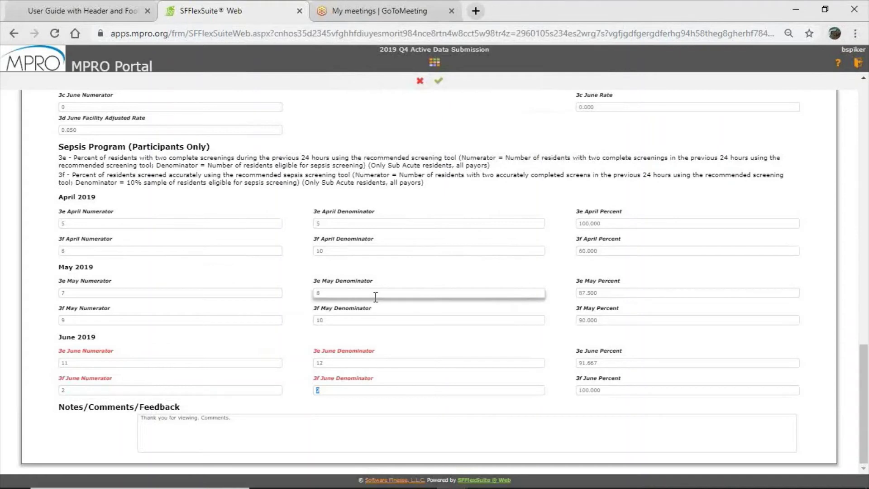
click(438, 81)
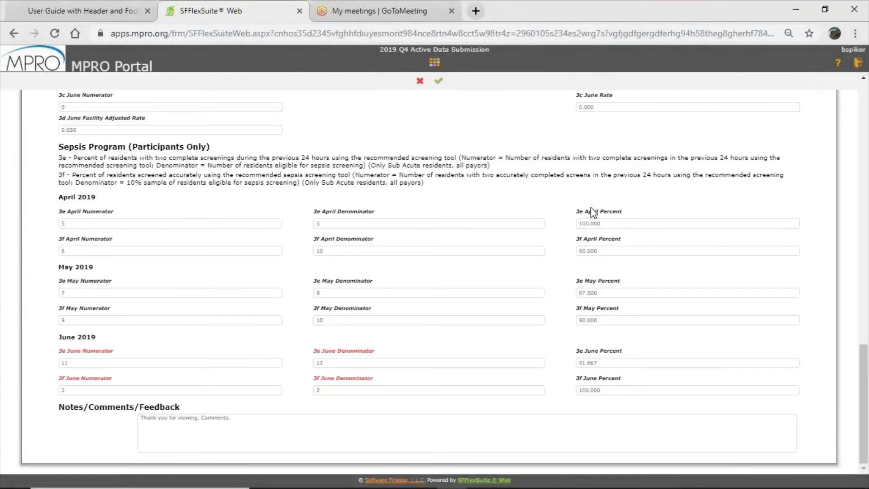
Check the Notes/Comments box and the 2019 Q4 Sepsis figures, then save the form again.
click(152, 426)
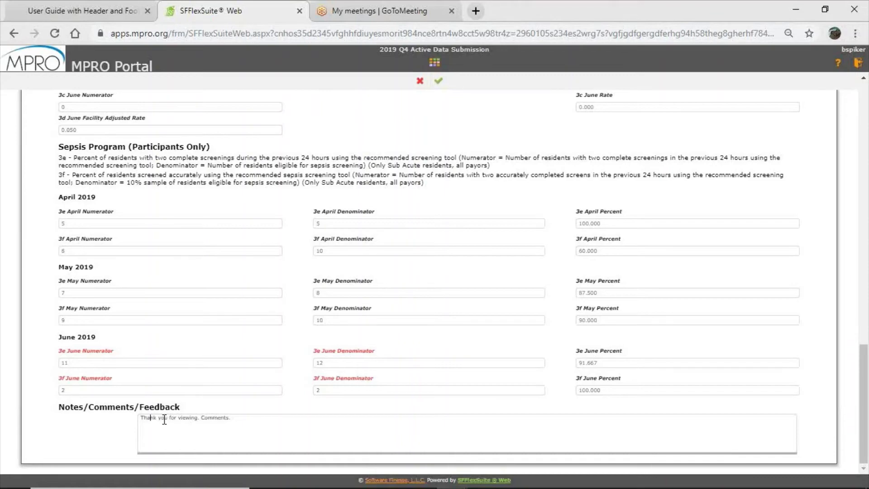
scroll(392, 353, up, 10)
scroll(388, 359, up, 10)
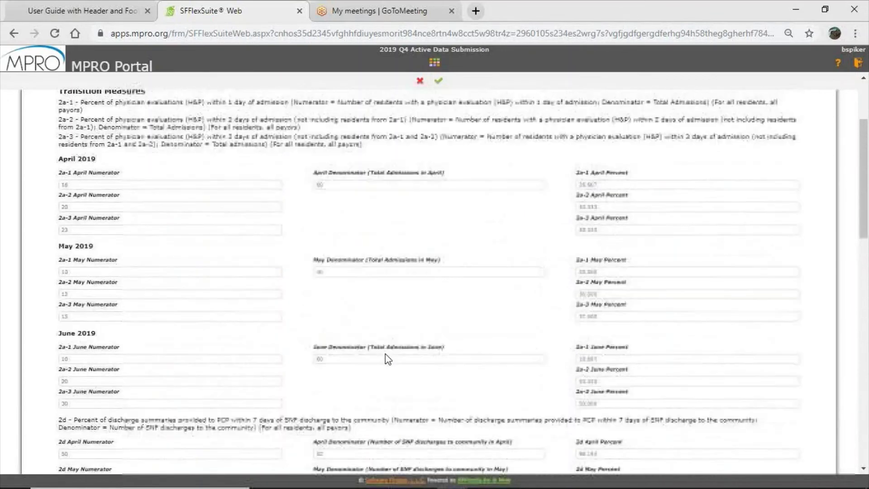
scroll(382, 317, down, 5)
scroll(381, 303, down, 12)
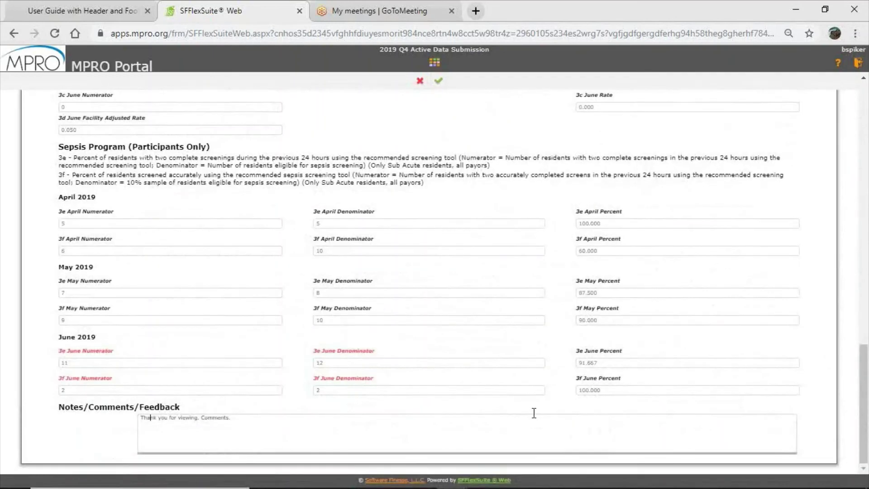
scroll(564, 321, up, 5)
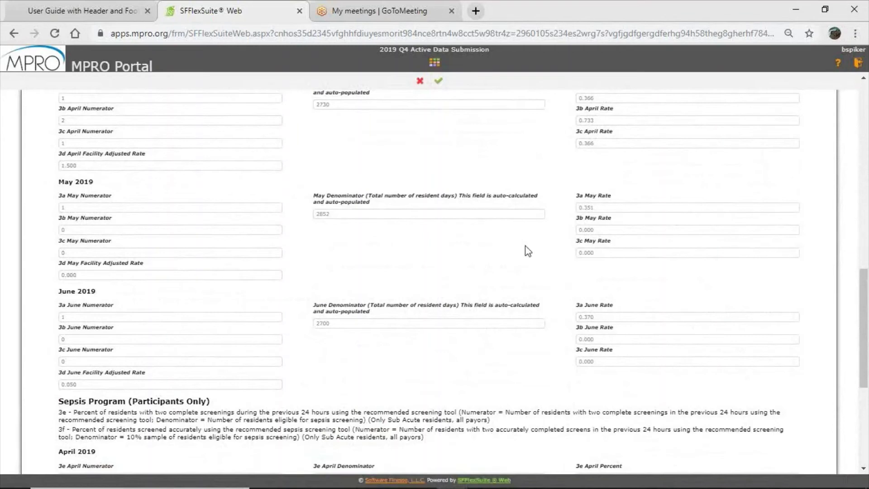
click(438, 83)
scroll(570, 312, up, 12)
scroll(410, 413, down, 12)
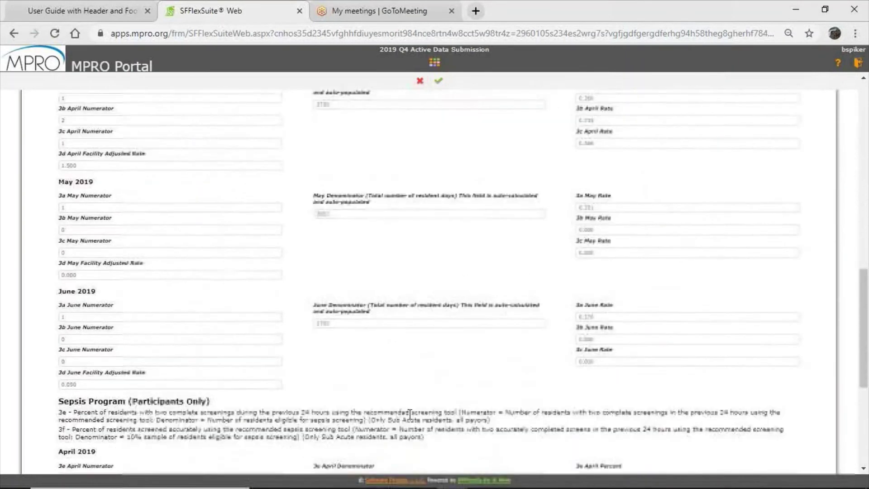
scroll(410, 413, down, 3)
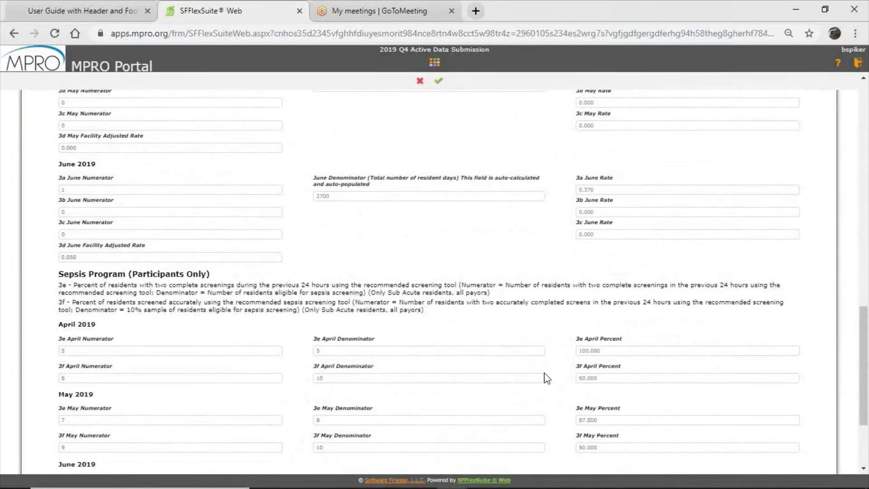
In the applications menu, collapse Active Data Submission and list the four Archived Data assessments.
click(435, 63)
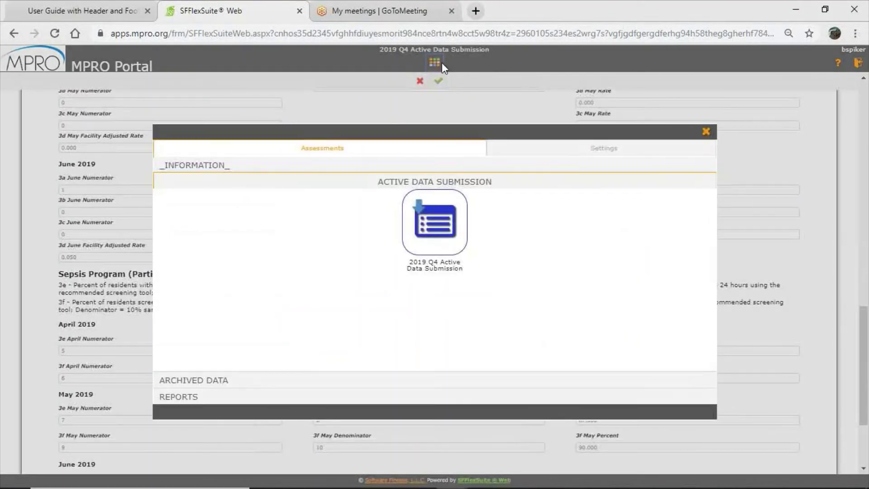
click(488, 183)
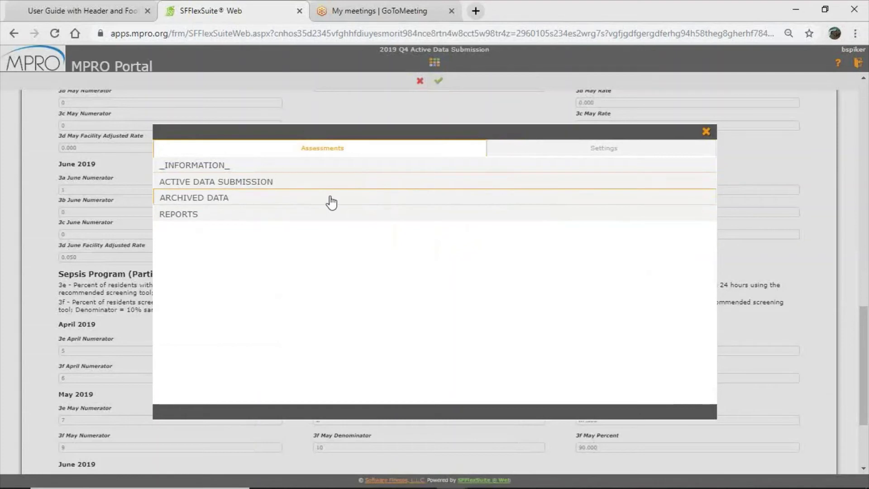
click(263, 199)
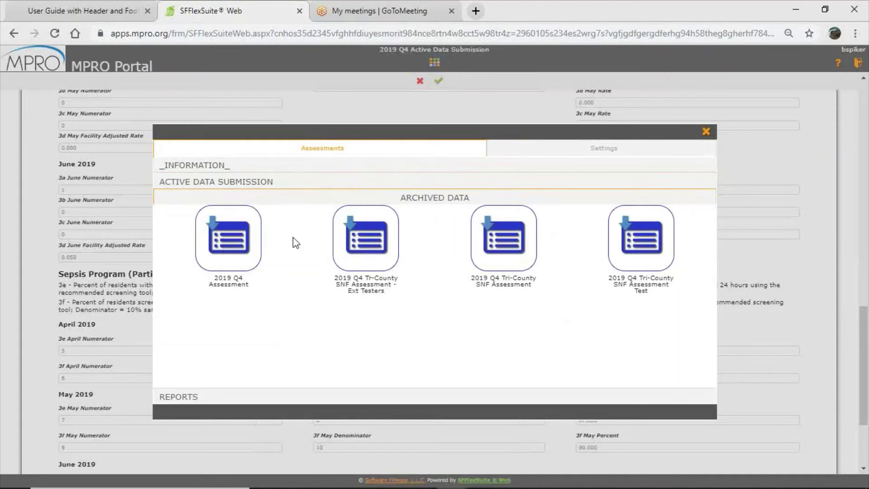
Collapse Archived Data, expand Reports, and open the Facility Reports and Information page.
click(388, 197)
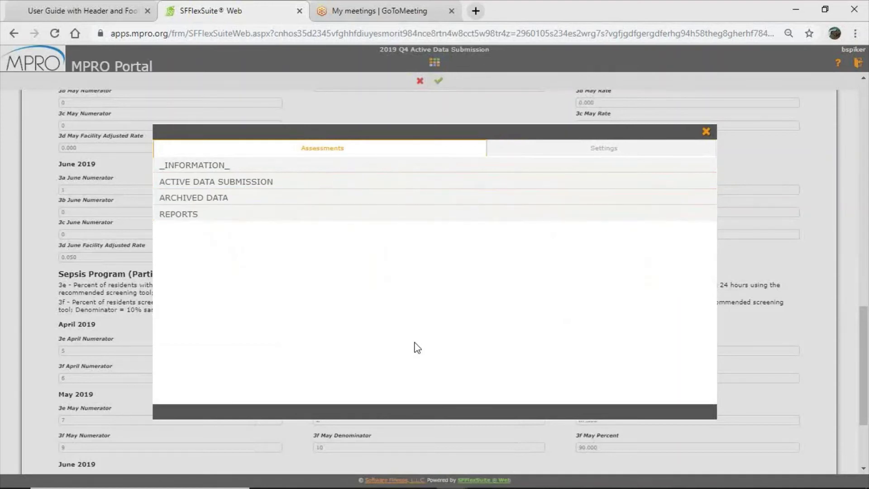
click(234, 217)
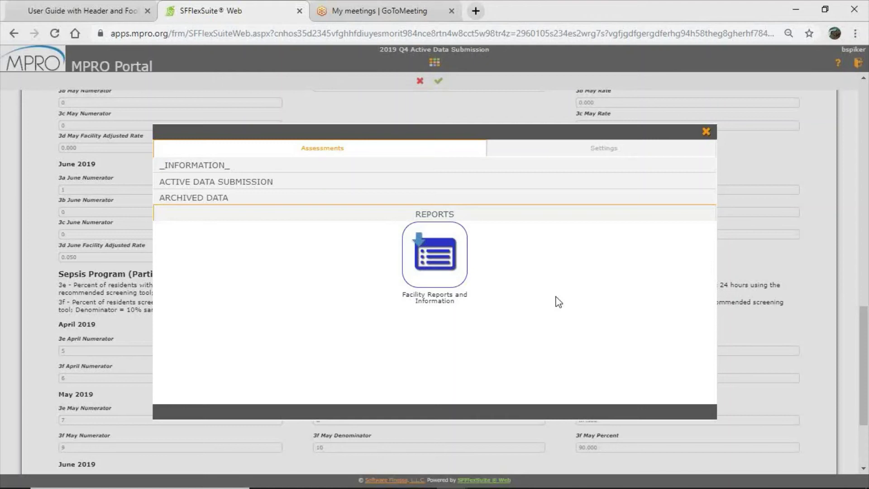
click(448, 259)
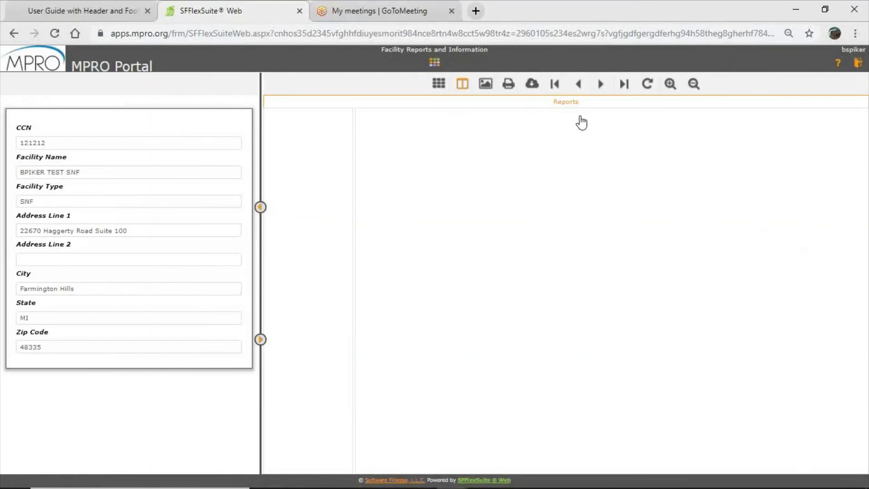
Change the report viewer to a split two-pane layout and reopen the applications menu.
click(439, 84)
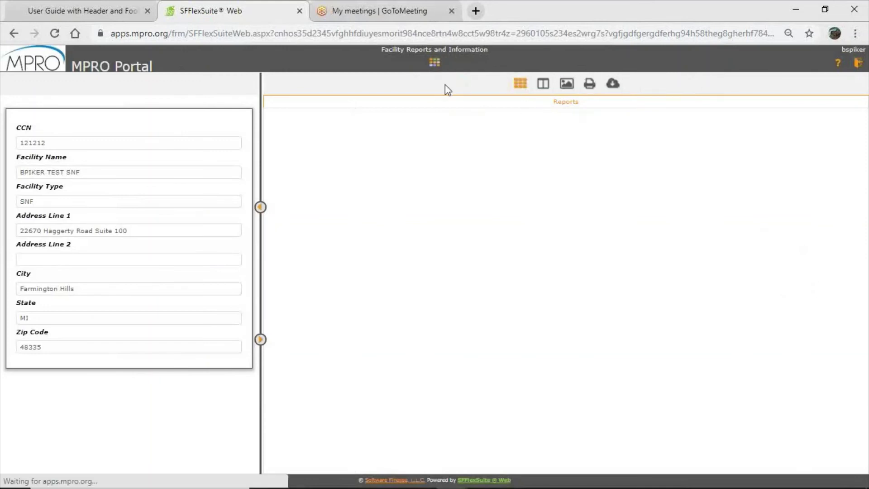
click(543, 84)
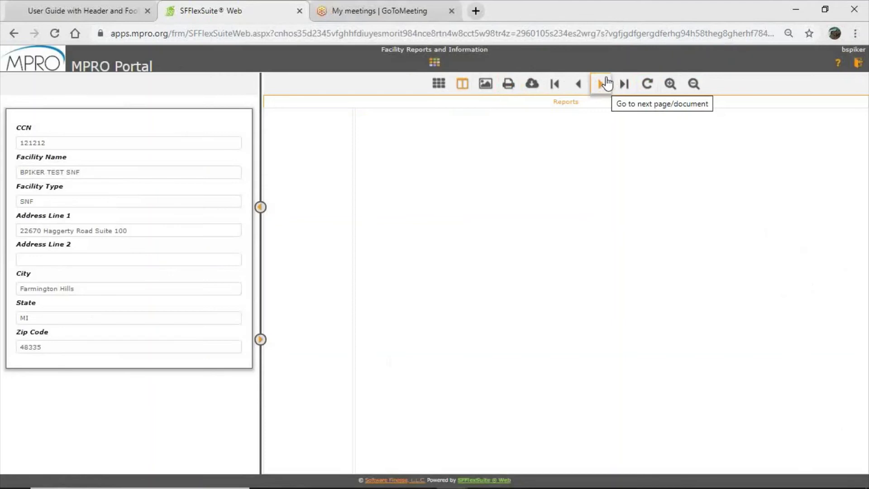
click(435, 62)
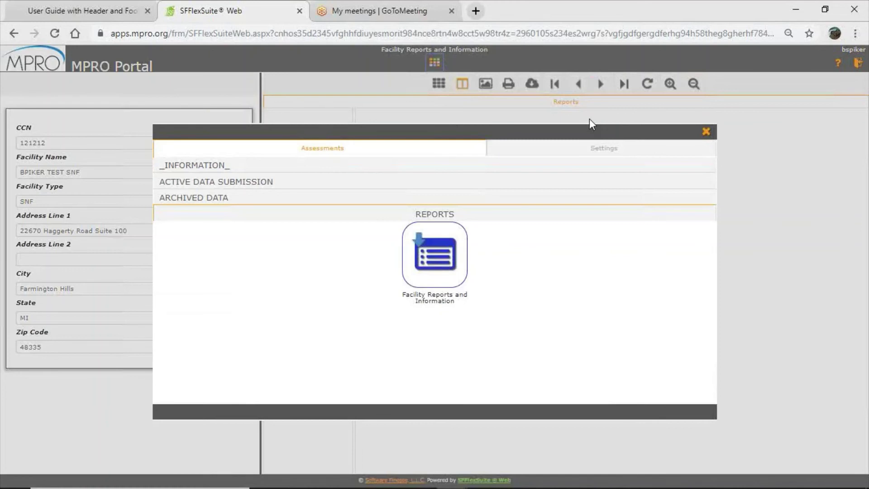
Close the applications menu and confirm logging out, returning to the portal sign-in page.
click(705, 132)
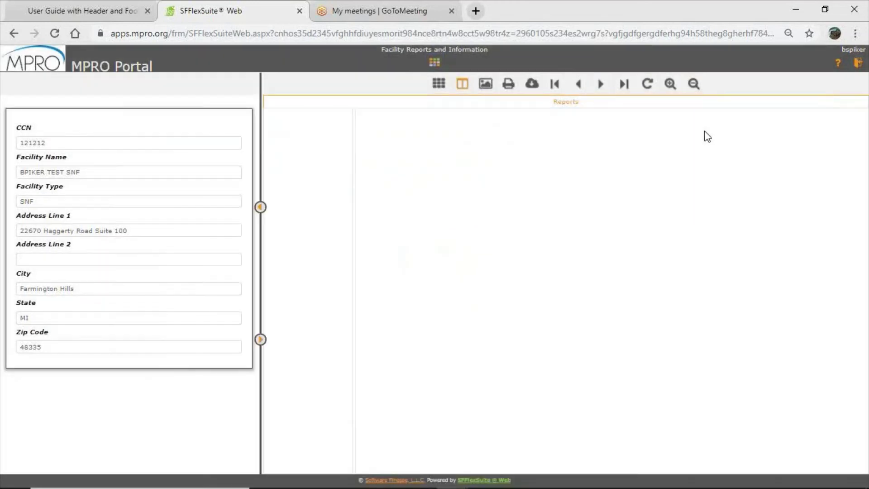
click(858, 66)
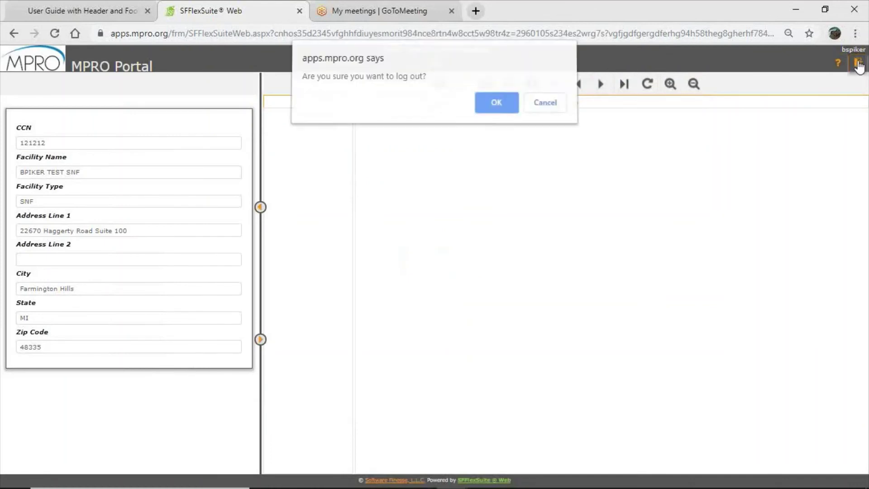
click(500, 105)
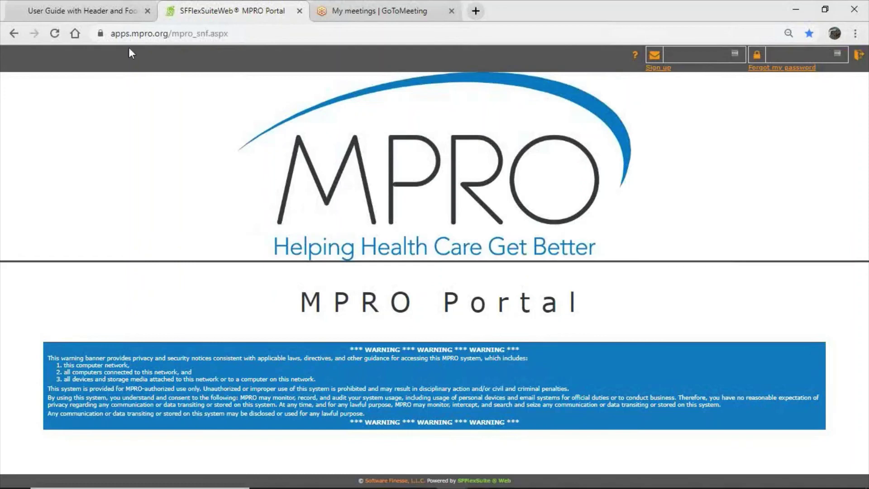
Show the SNF Collaborative Portal User Guide PDF and scroll down to step 4 on reviewing reports.
click(112, 18)
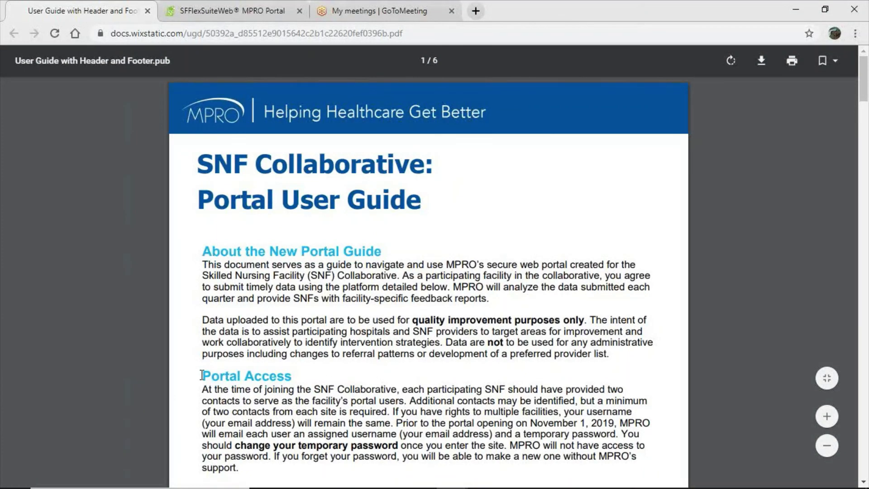
scroll(194, 383, down, 4)
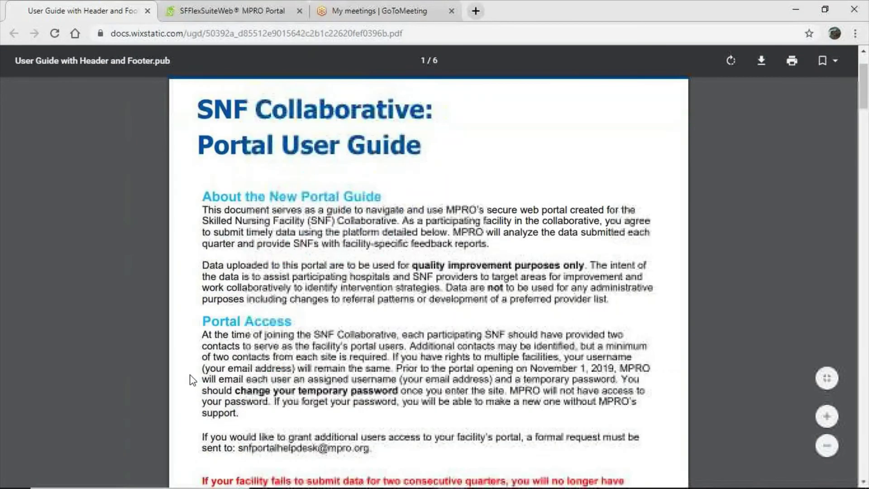
scroll(213, 353, down, 14)
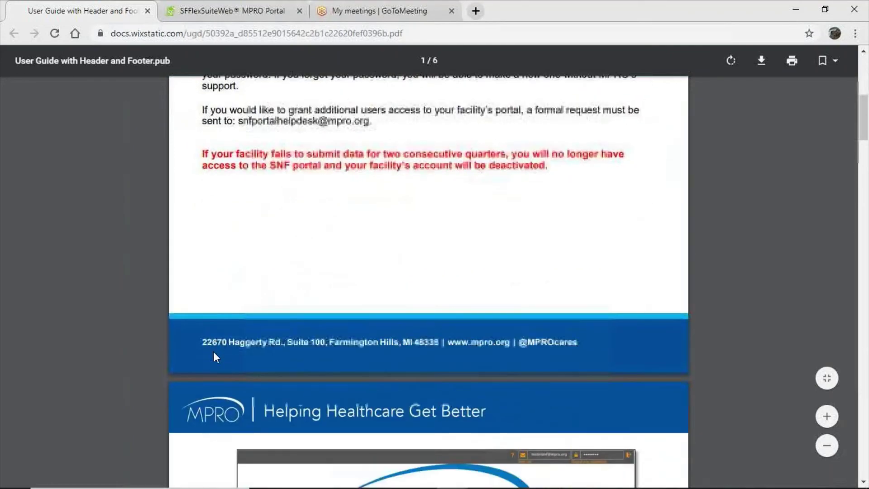
scroll(216, 357, down, 20)
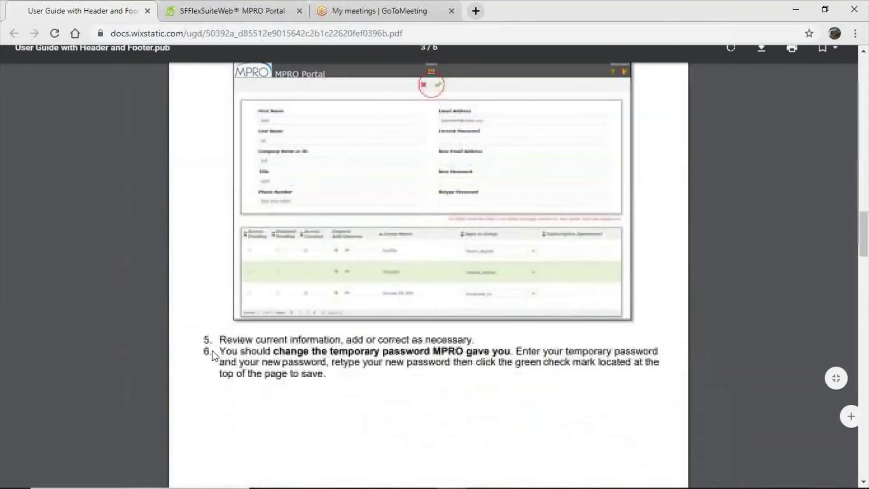
scroll(216, 357, down, 12)
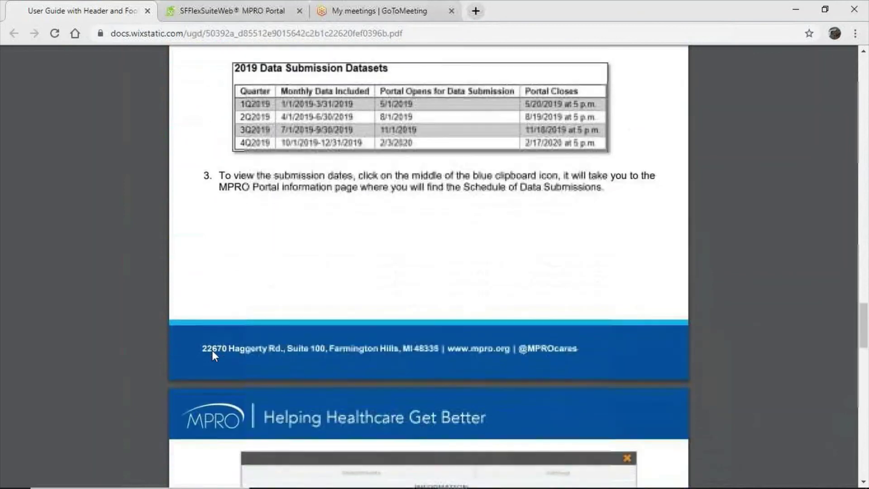